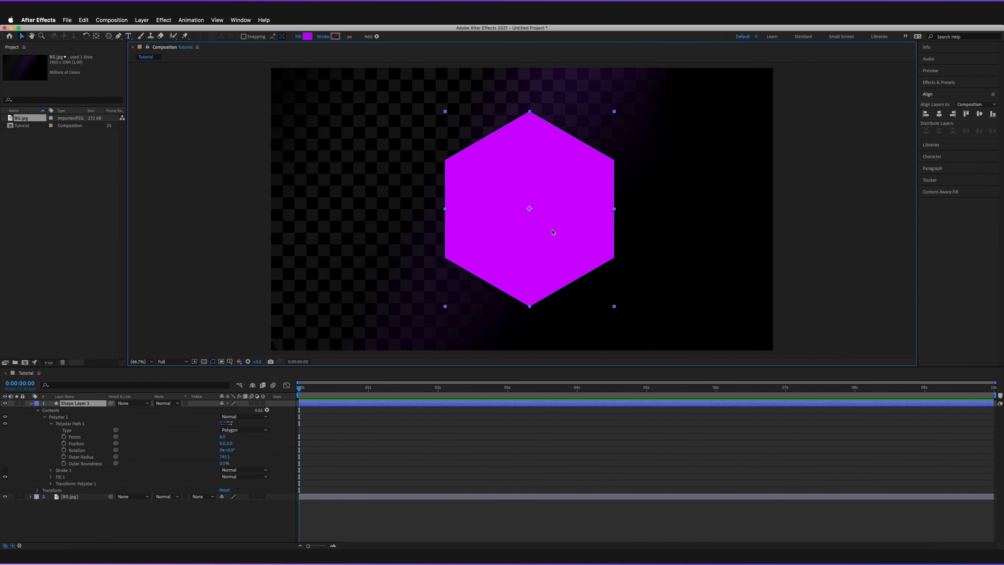
# - Show only the Rotation property of Shape Layer 1 with the R shortcut
pyautogui.press('r')
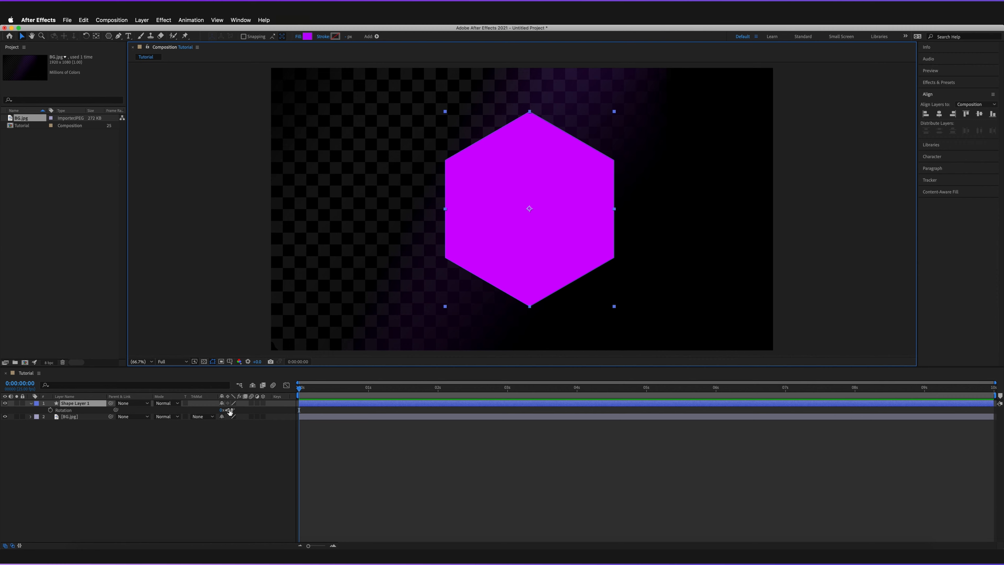
# - Scrub the hexagon's Rotation to about 63°, then undo the change
pyautogui.moveTo(230, 412); pyautogui.dragTo(245, 409)
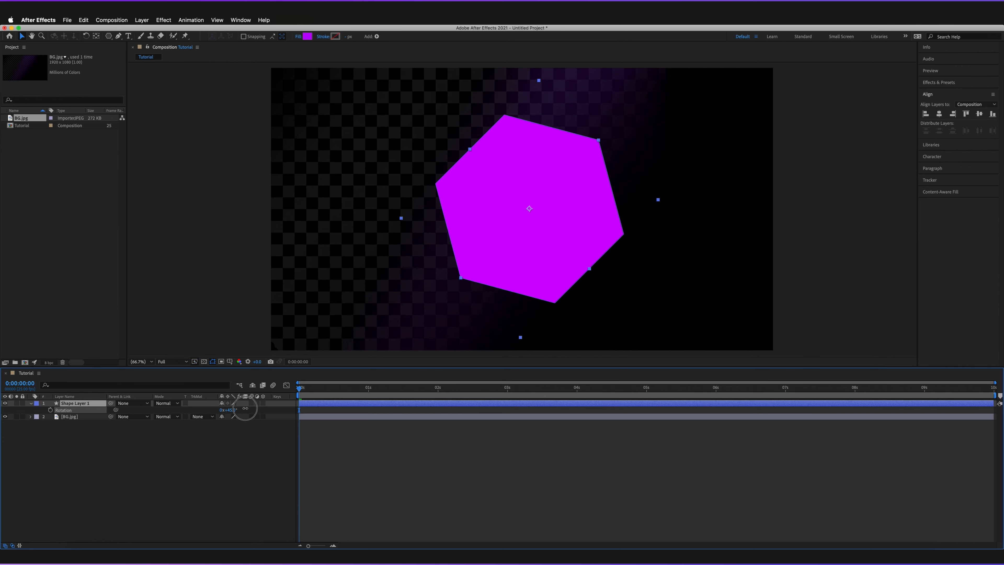
pyautogui.moveTo(245, 408); pyautogui.dragTo(218, 416)
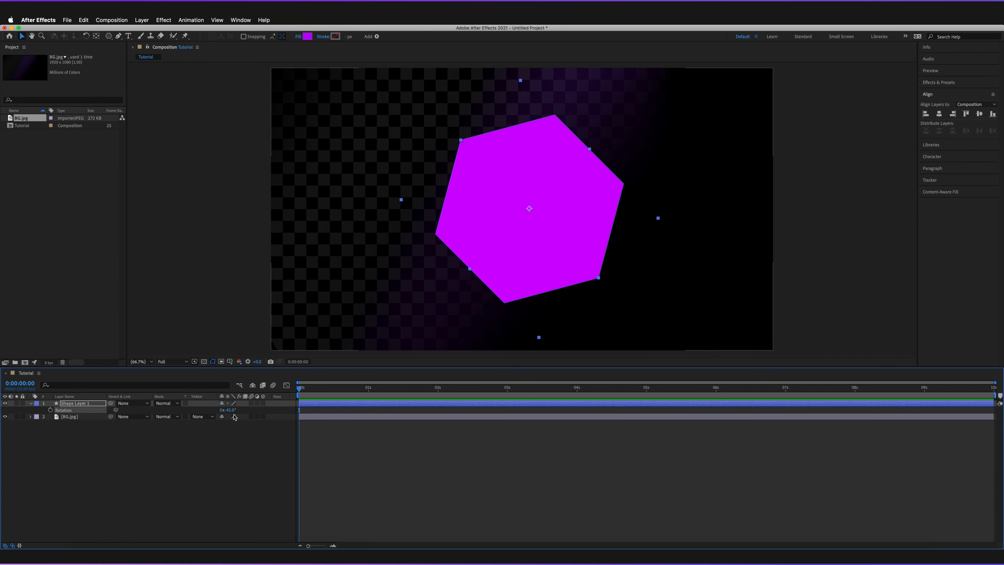
pyautogui.press('super+z')
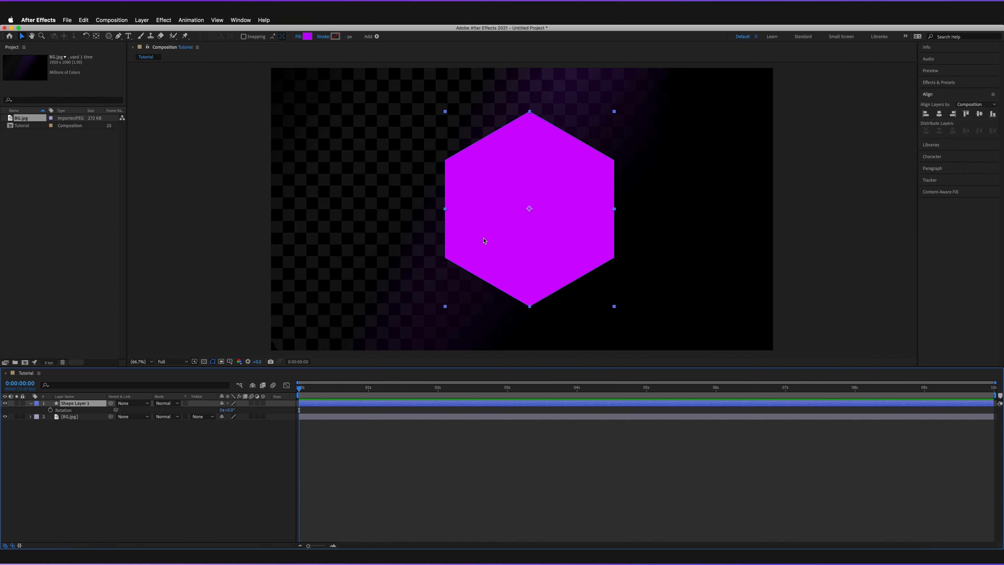
# - Enter 360 in the Rotation degrees field for one full revolution
pyautogui.click(231, 410)
pyautogui.write('36')
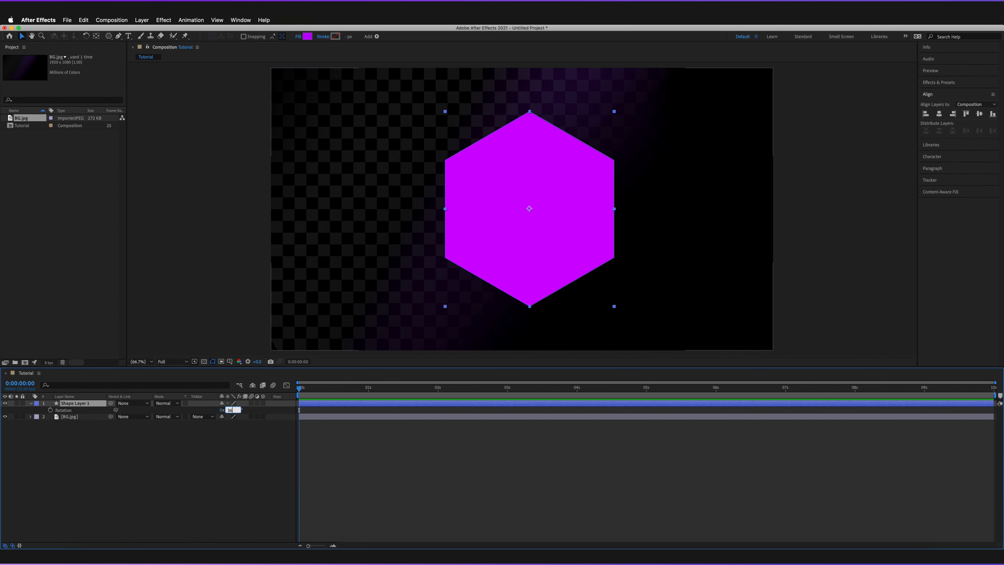
pyautogui.write('0')
pyautogui.click(275, 436)
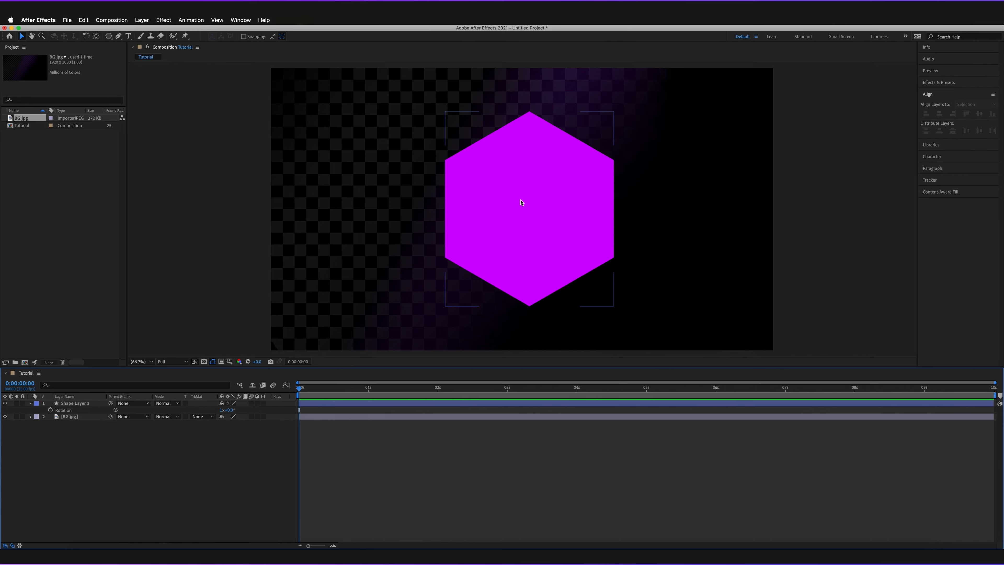
# - Set Rotation revolutions to 2, then change them back to 0
pyautogui.click(223, 410)
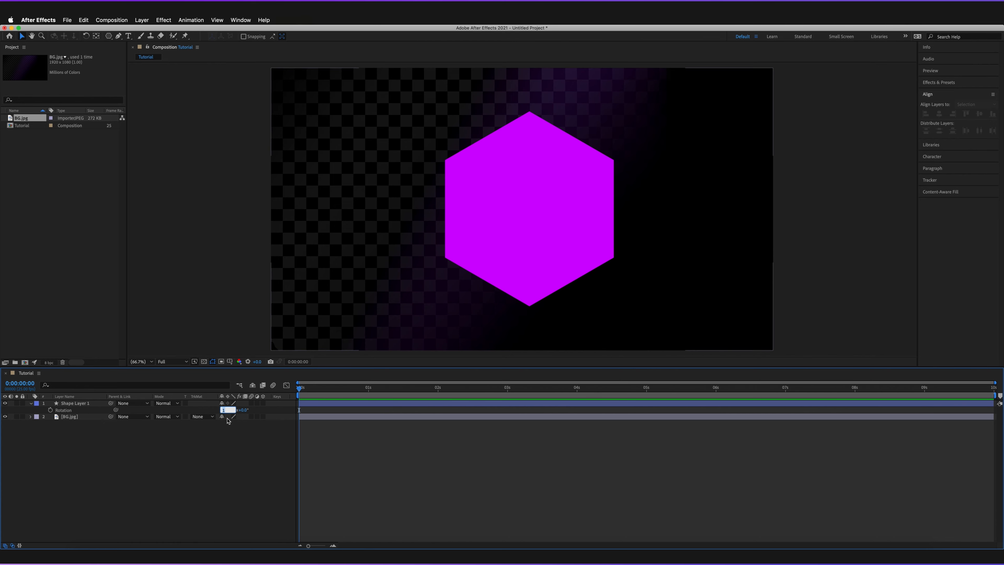
pyautogui.write('2')
pyautogui.press('Return')
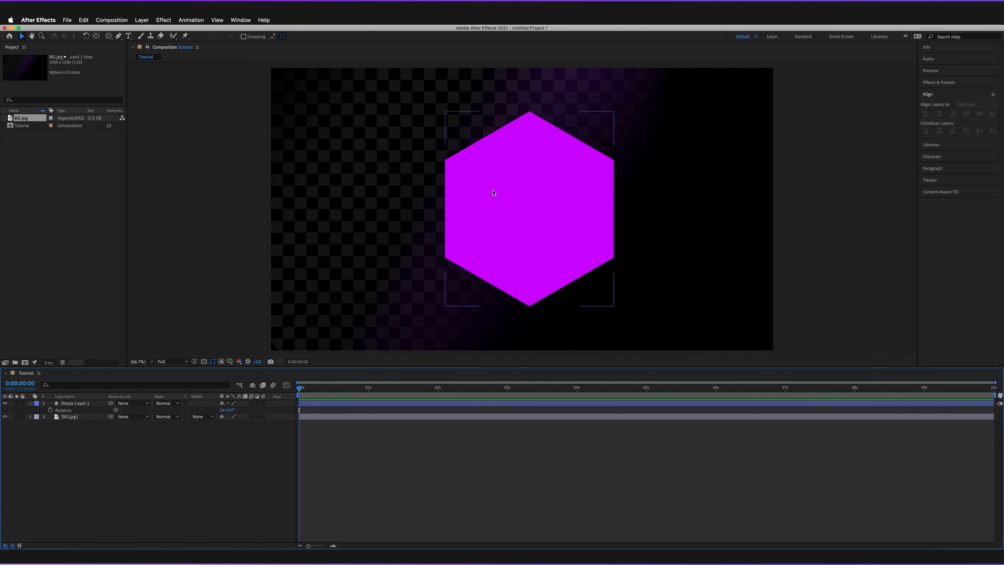
pyautogui.click(223, 410)
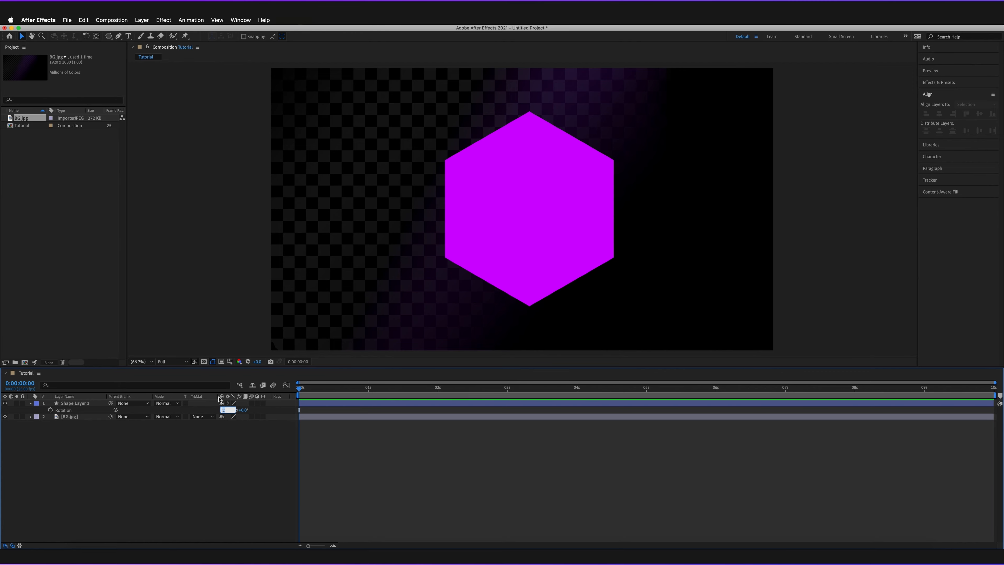
pyautogui.write('0')
pyautogui.press('Return')
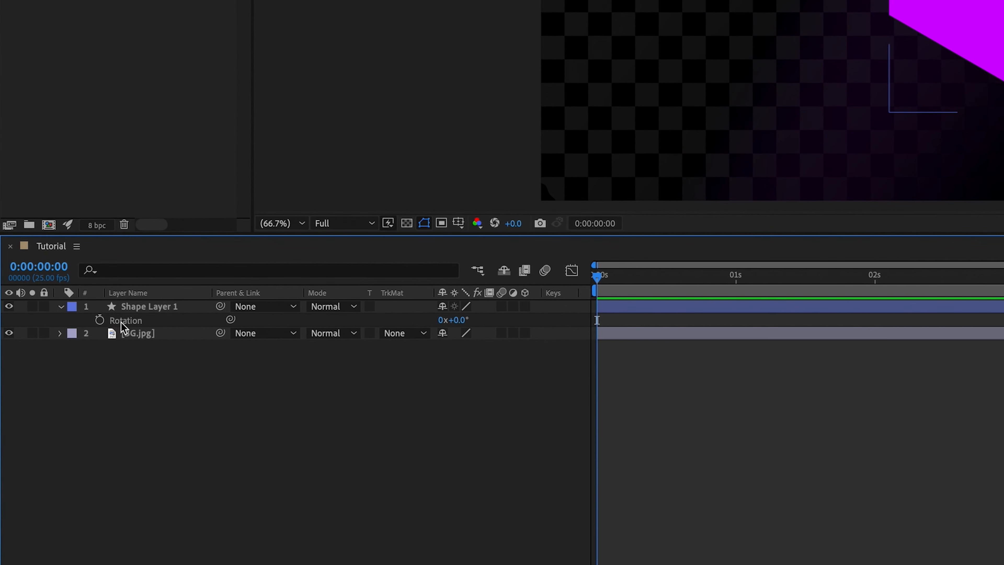
# - Keyframe Rotation at 0x+0.0° at 0 s and 1x+0.0° at 3 s, then return to the start
pyautogui.click(99, 321)
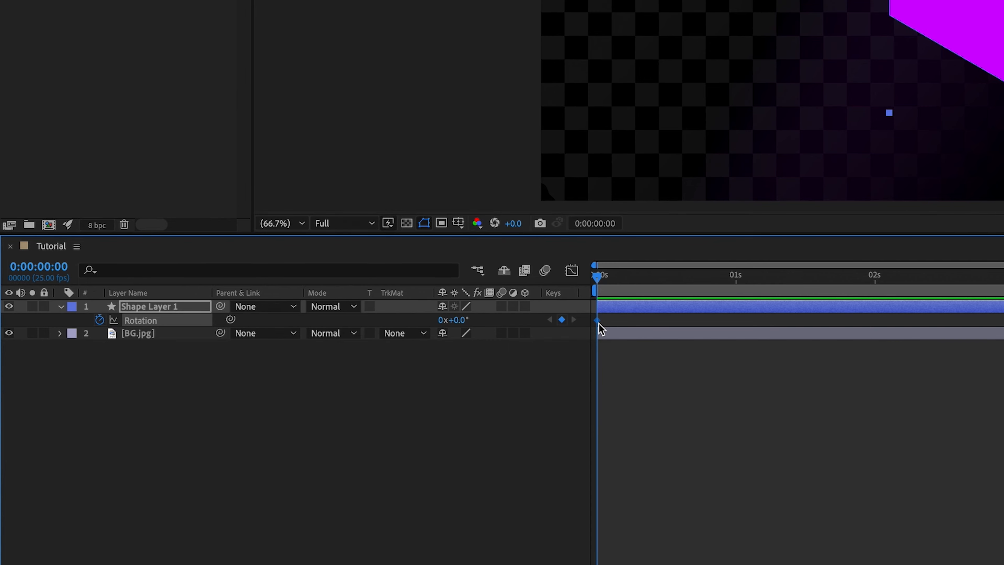
pyautogui.moveTo(597, 277)
pyautogui.mouseDown()
pyautogui.moveTo(617, 273)
pyautogui.moveTo(596, 279)
pyautogui.mouseUp()
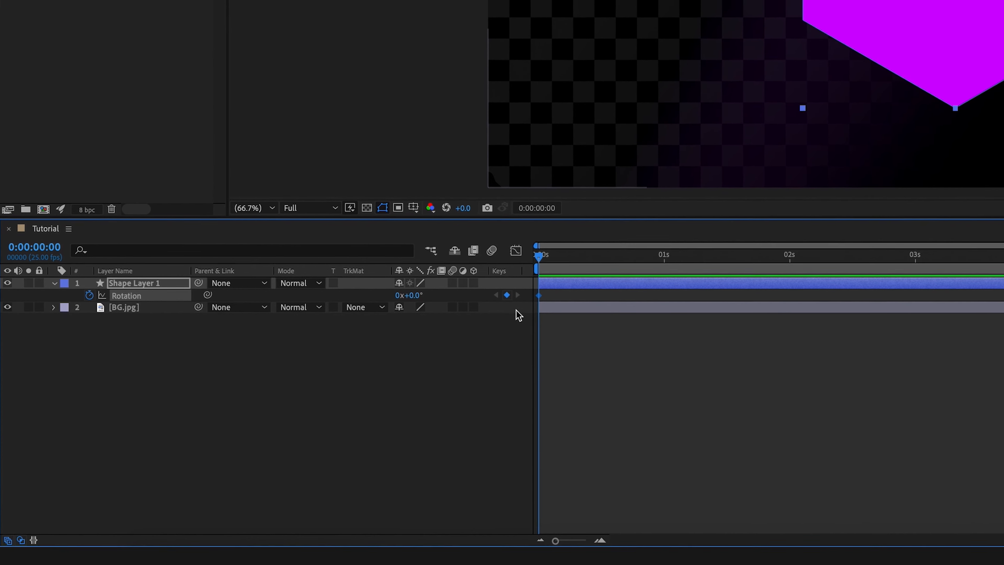
pyautogui.click(914, 256)
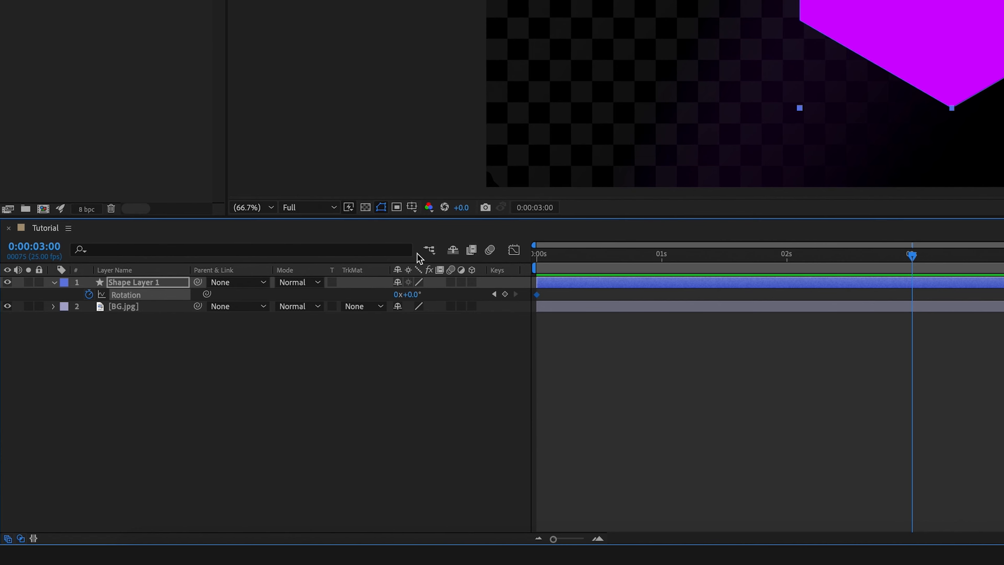
pyautogui.click(412, 294)
pyautogui.click(396, 295)
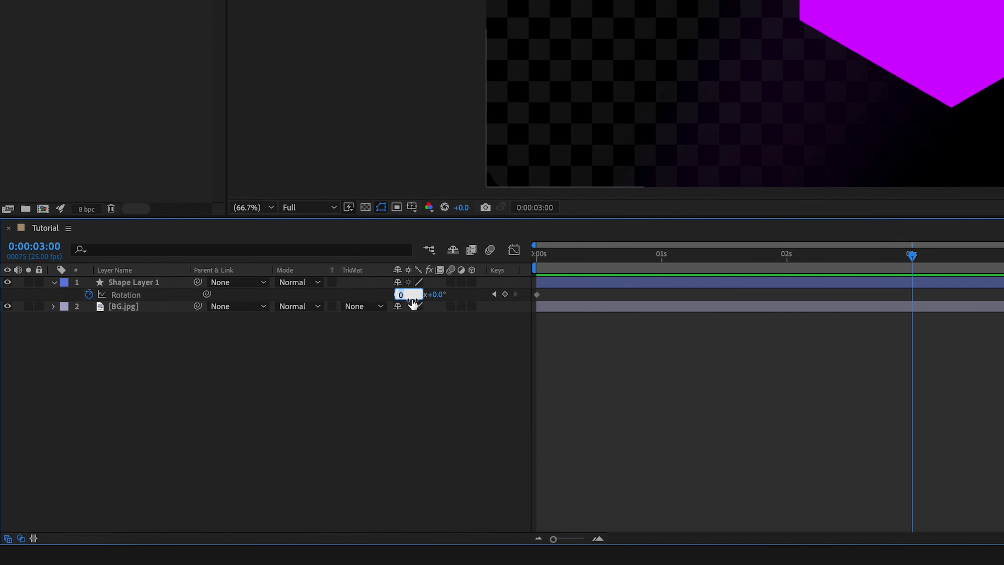
pyautogui.write('1')
pyautogui.press('Return')
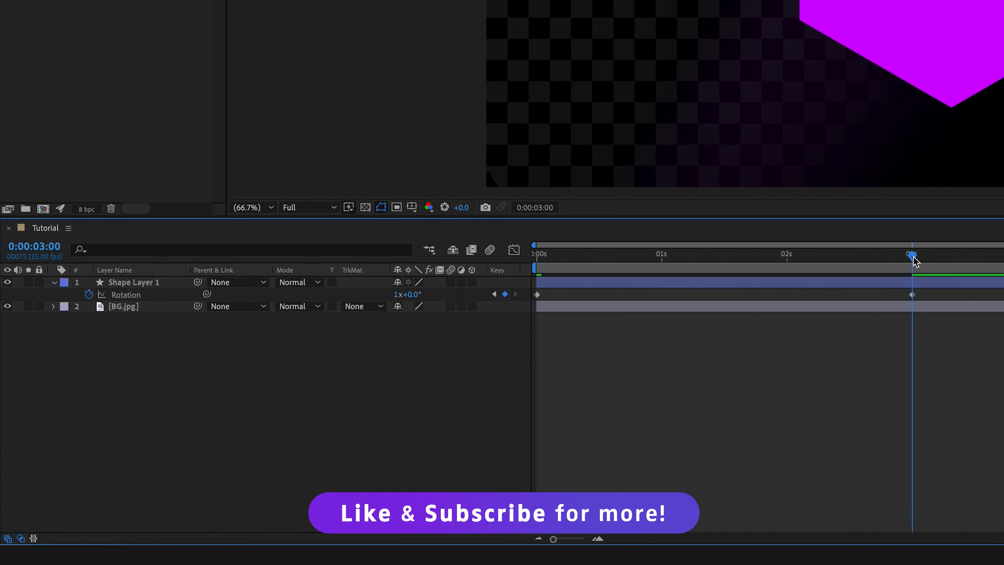
pyautogui.moveTo(912, 256); pyautogui.dragTo(467, 275)
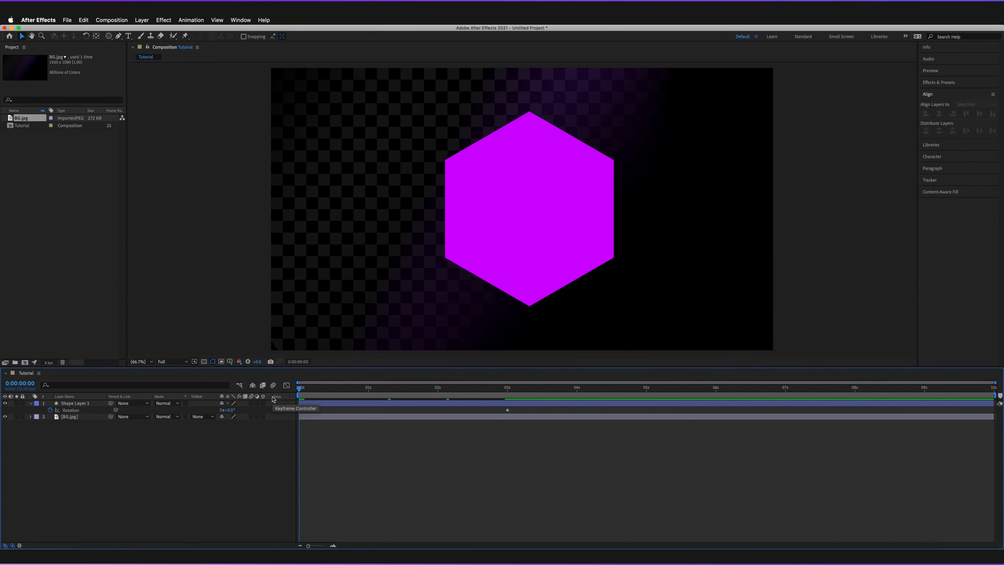
pyautogui.hotkey('alt', 'shift', 'r')
pyautogui.press('space')
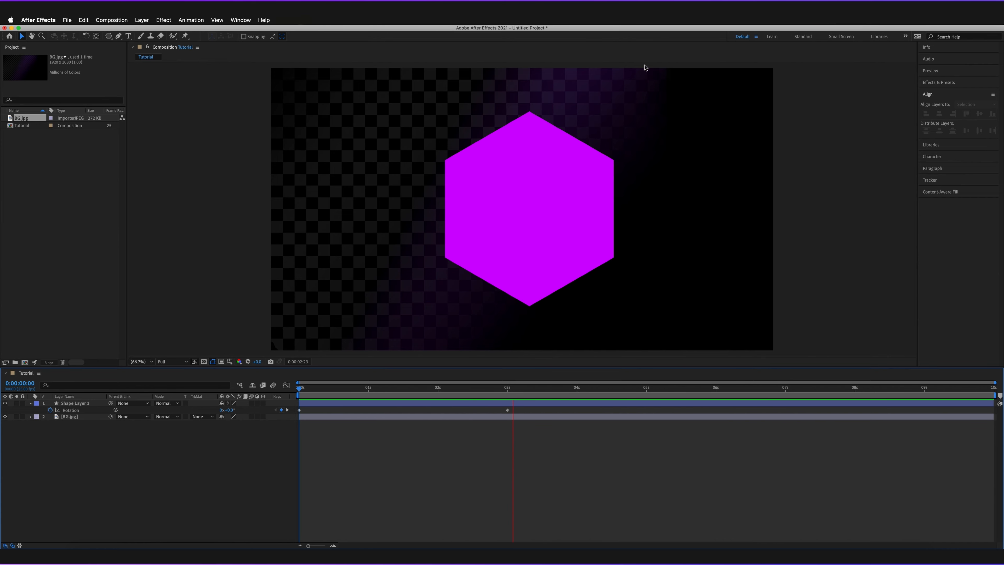
pyautogui.press('space')
pyautogui.press('space')
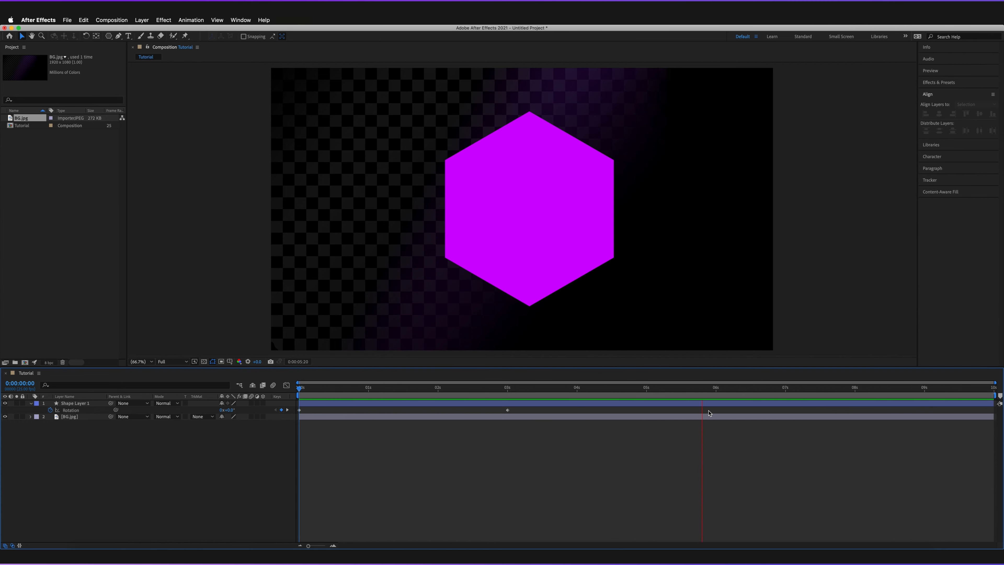
pyautogui.click(785, 391)
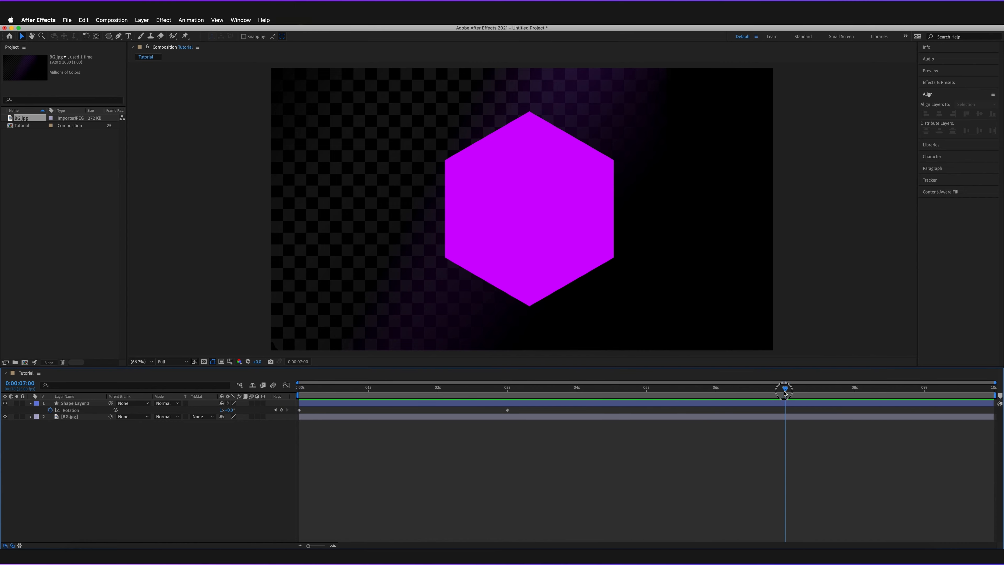
pyautogui.click(522, 390)
pyautogui.moveTo(523, 390); pyautogui.dragTo(300, 390)
pyautogui.click(462, 403)
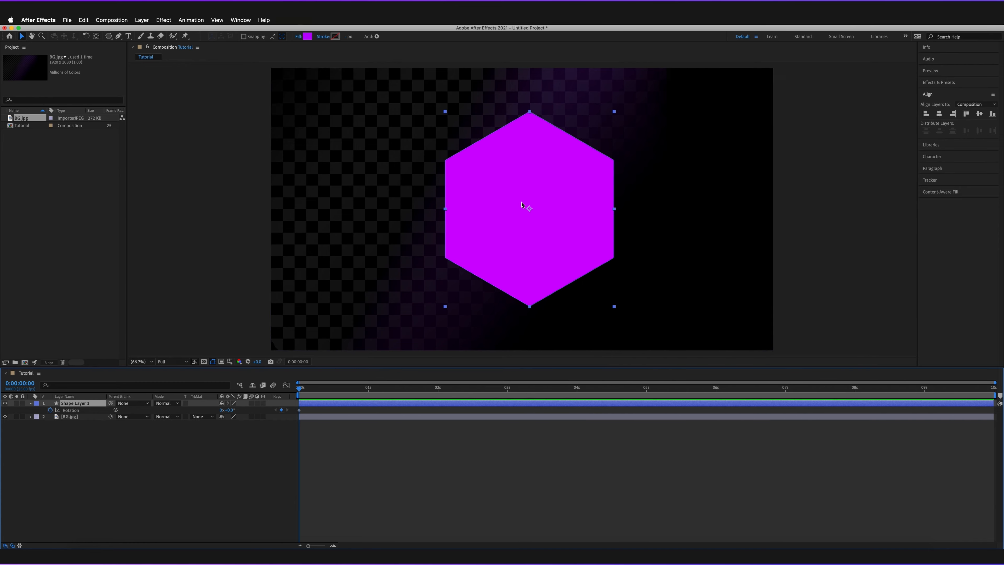
# - Change the 3 s Rotation keyframe to 90°
pyautogui.click(509, 390)
pyautogui.click(229, 411)
pyautogui.write('90')
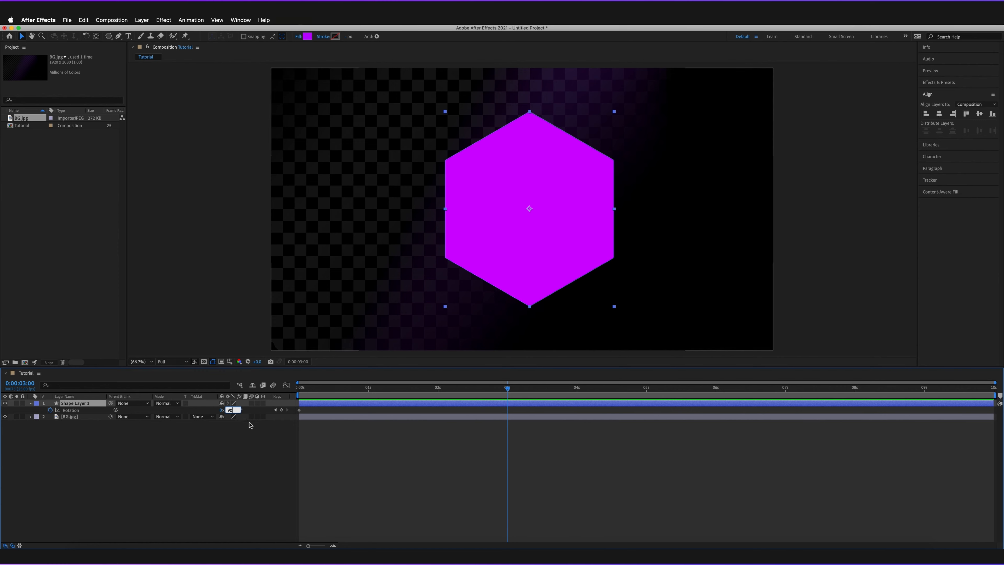
pyautogui.press('Return')
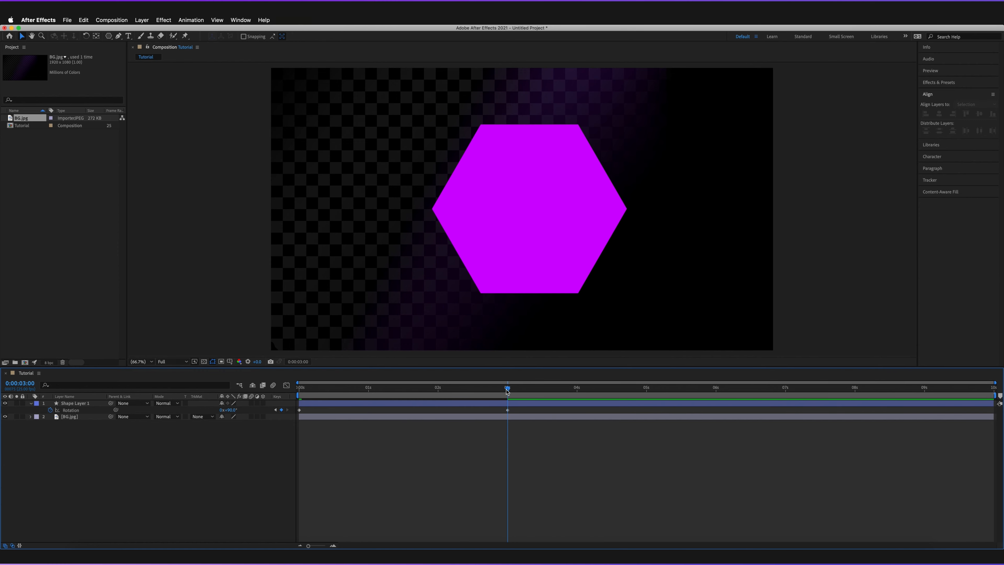
# - Preview the quarter-turn rotation from 0 s, then stop playback
pyautogui.moveTo(517, 389); pyautogui.dragTo(255, 396)
pyautogui.press('space')
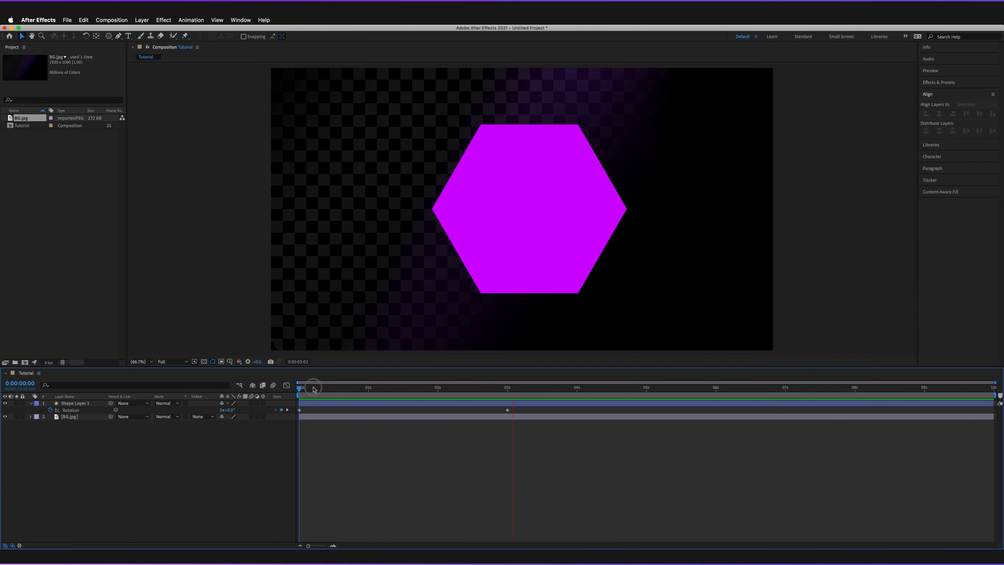
pyautogui.press('space')
pyautogui.press('space')
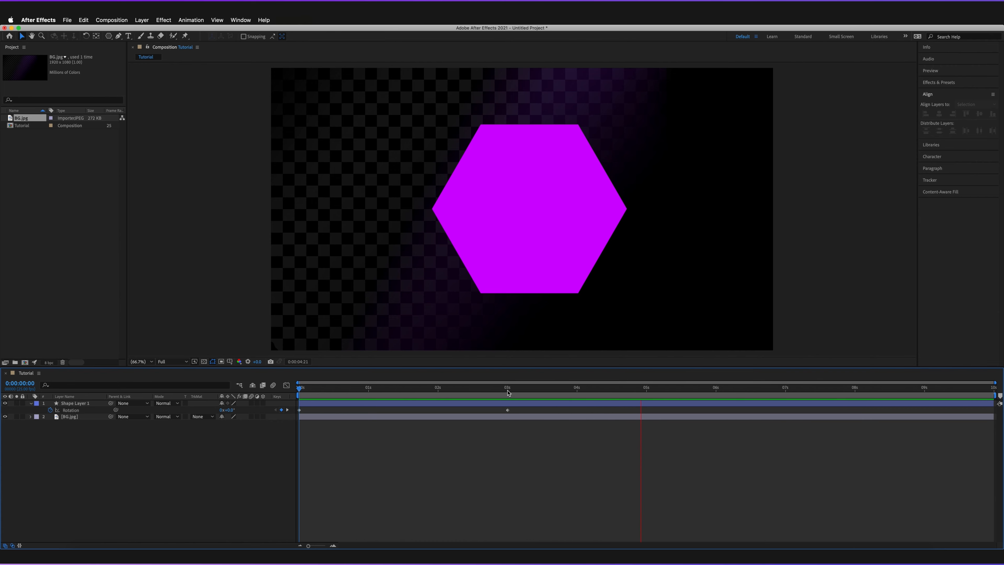
pyautogui.press('space')
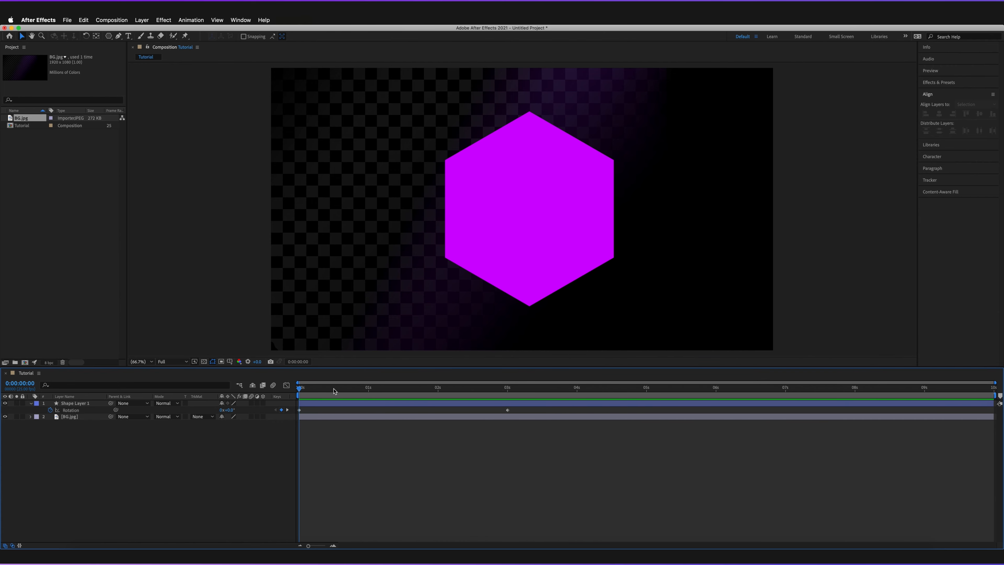
# - Change the 3 s Rotation keyframe to one revolution plus 90°
pyautogui.click(508, 390)
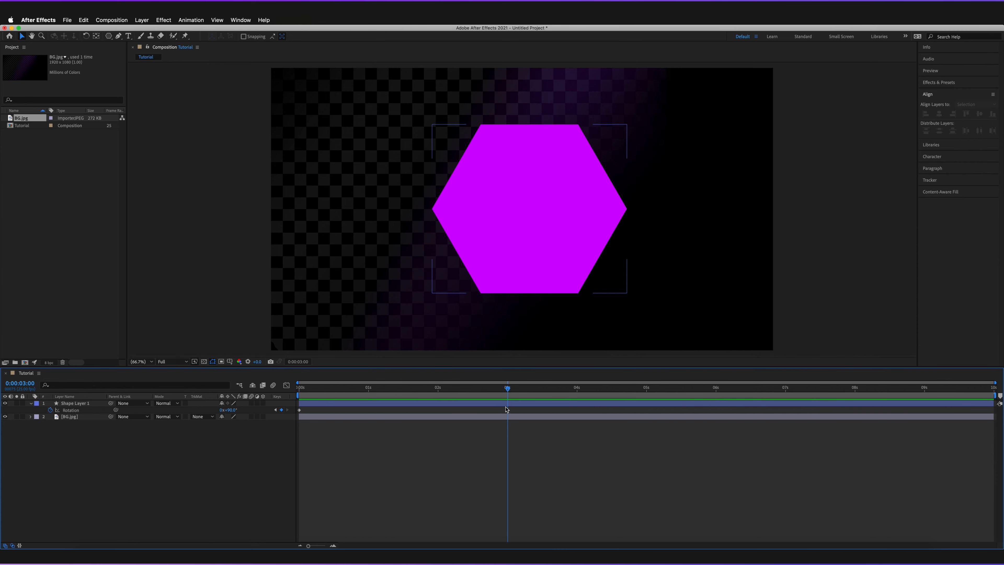
pyautogui.click(222, 410)
pyautogui.write('1')
pyautogui.press('Return')
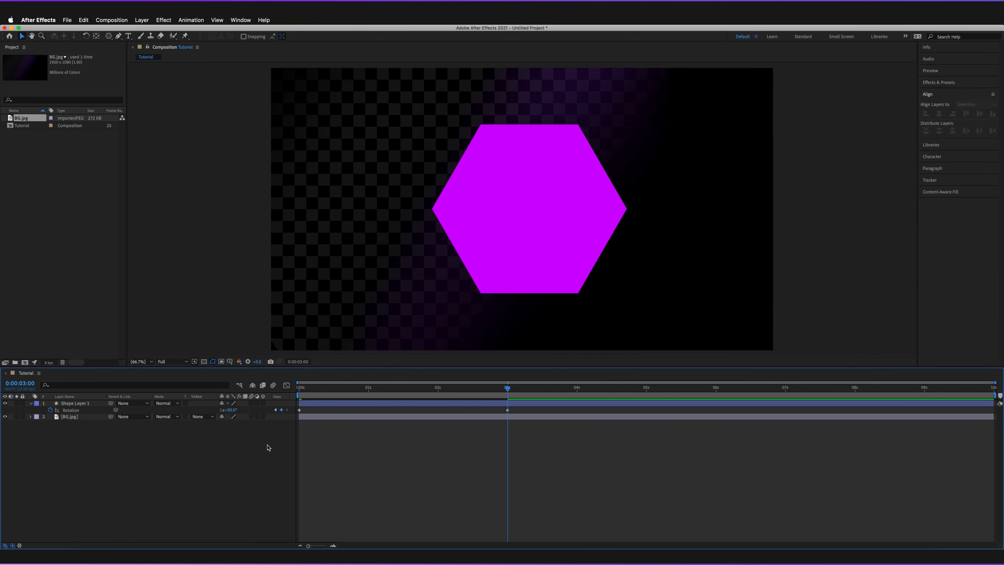
# - Preview the spin from the start of the timeline, then stop it
pyautogui.moveTo(508, 390); pyautogui.dragTo(280, 400)
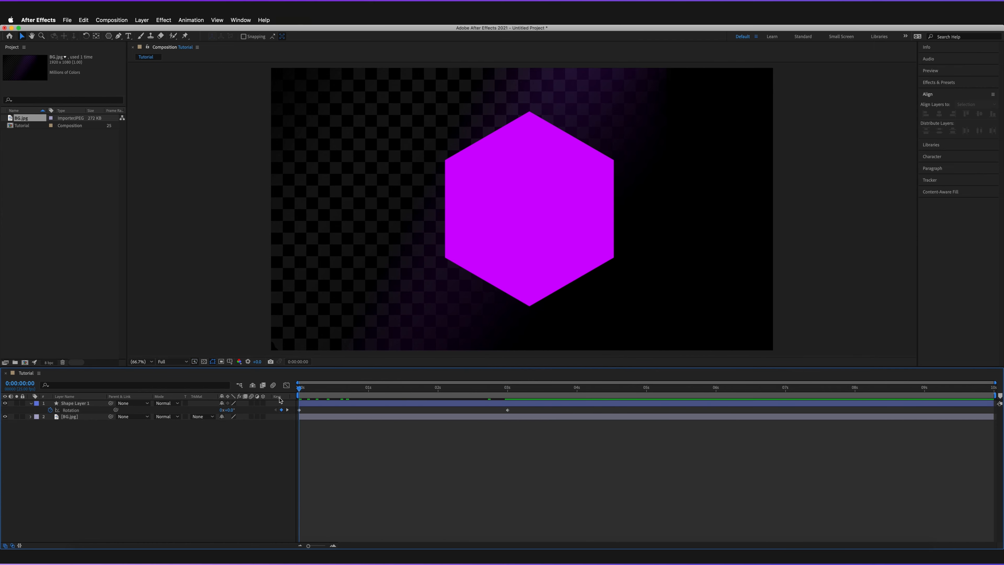
pyautogui.press('space')
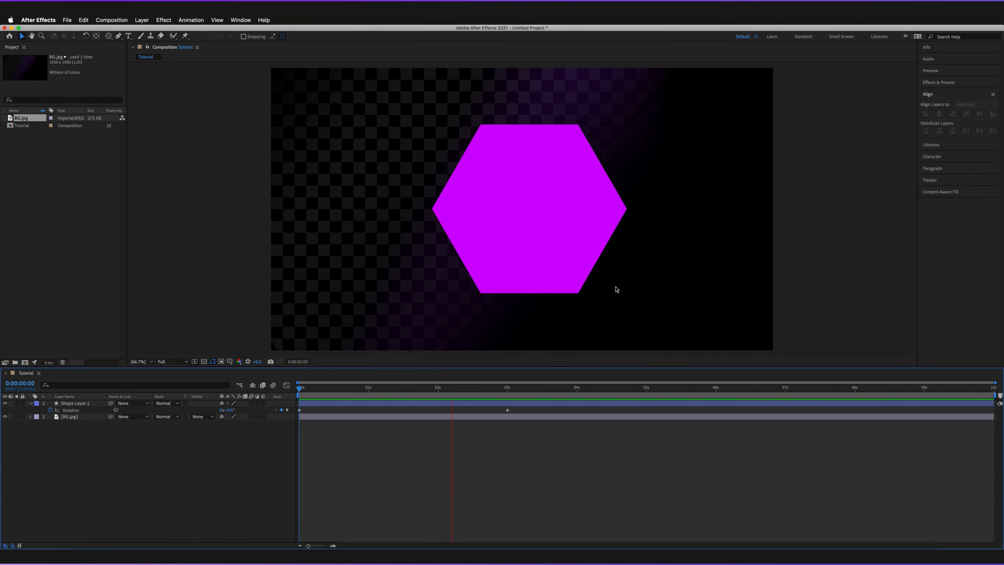
pyautogui.press('space')
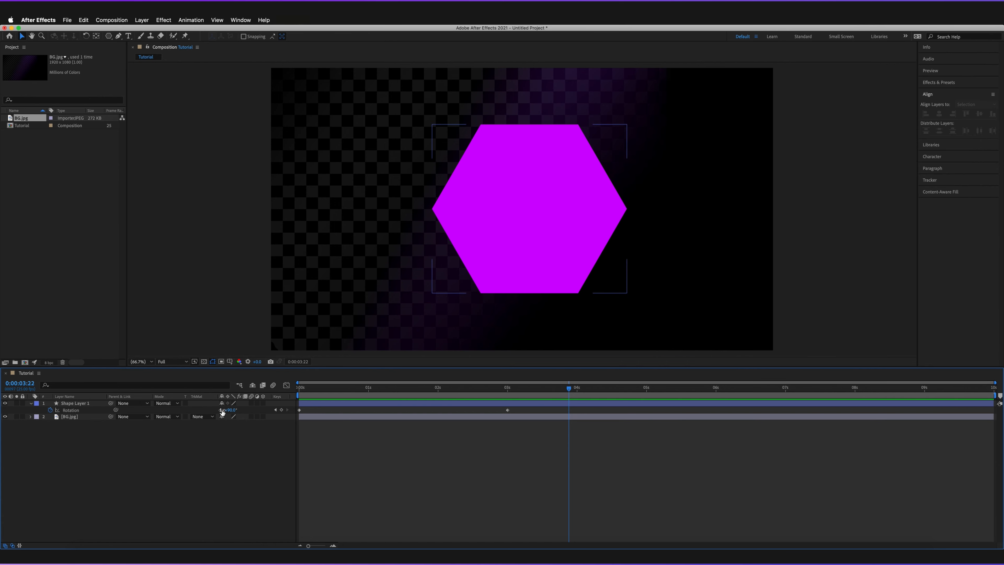
# - Set the 0 s Rotation keyframe to 43°, then preview and stop the animation
pyautogui.click(230, 428)
pyautogui.moveTo(310, 389); pyautogui.dragTo(255, 410)
pyautogui.click(208, 405)
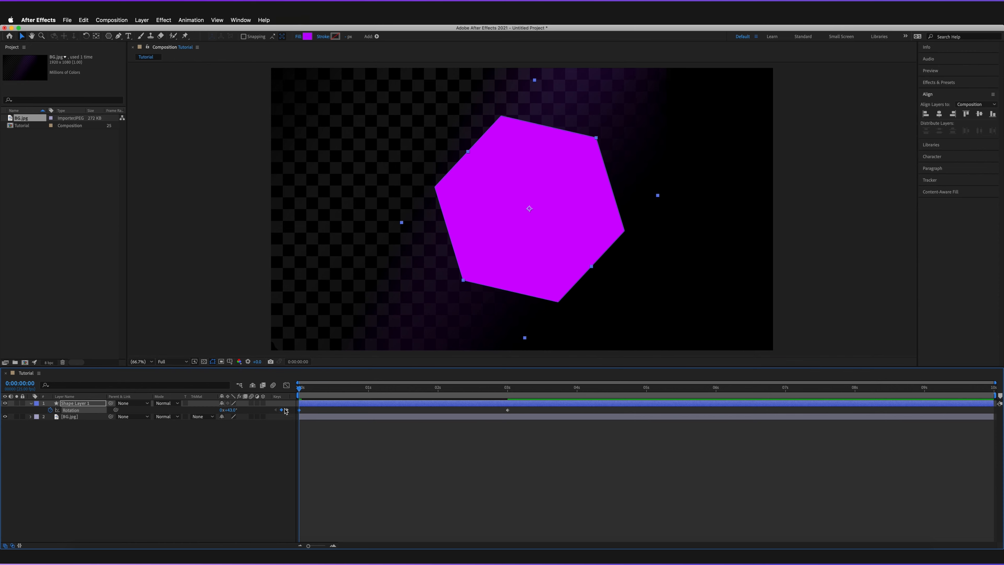
pyautogui.press('space')
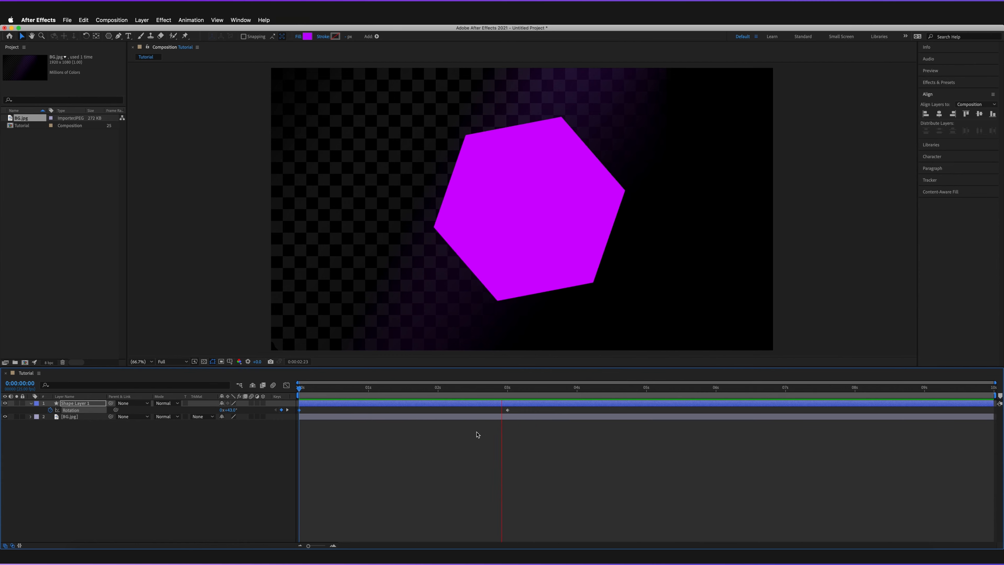
pyautogui.press('space')
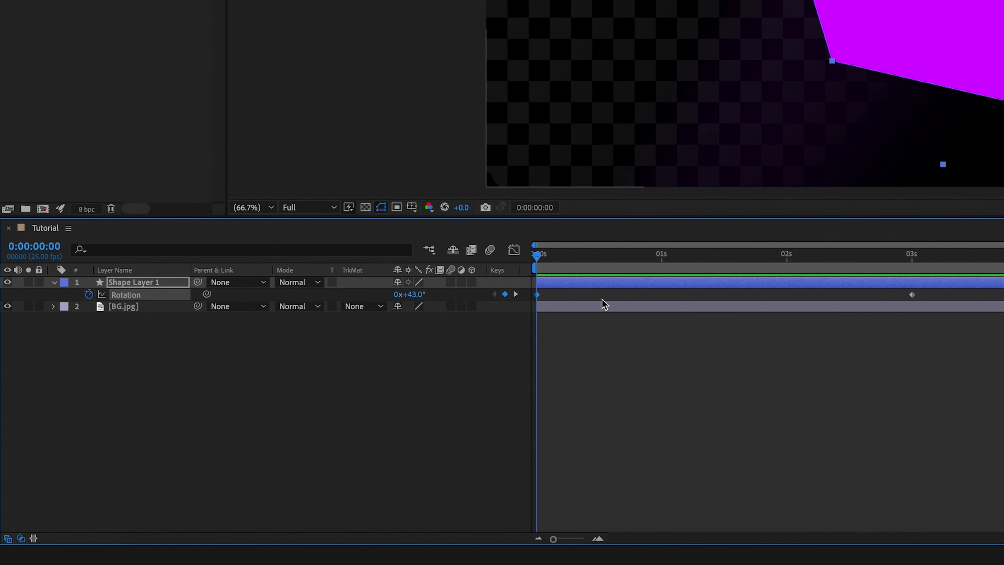
# - Remove all Rotation keyframes and reset Rotation to 0°
pyautogui.moveTo(952, 292); pyautogui.dragTo(531, 294)
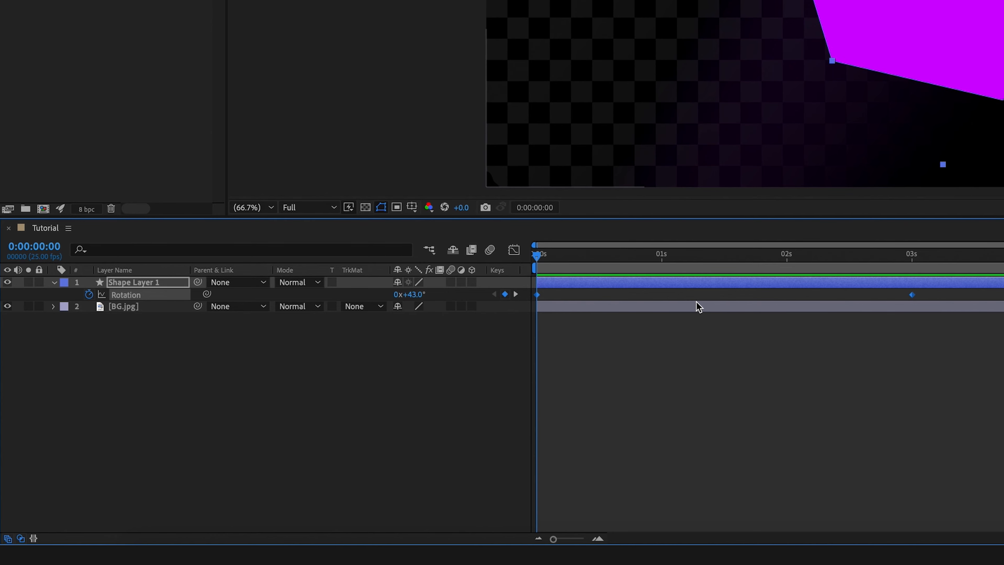
pyautogui.click(89, 295)
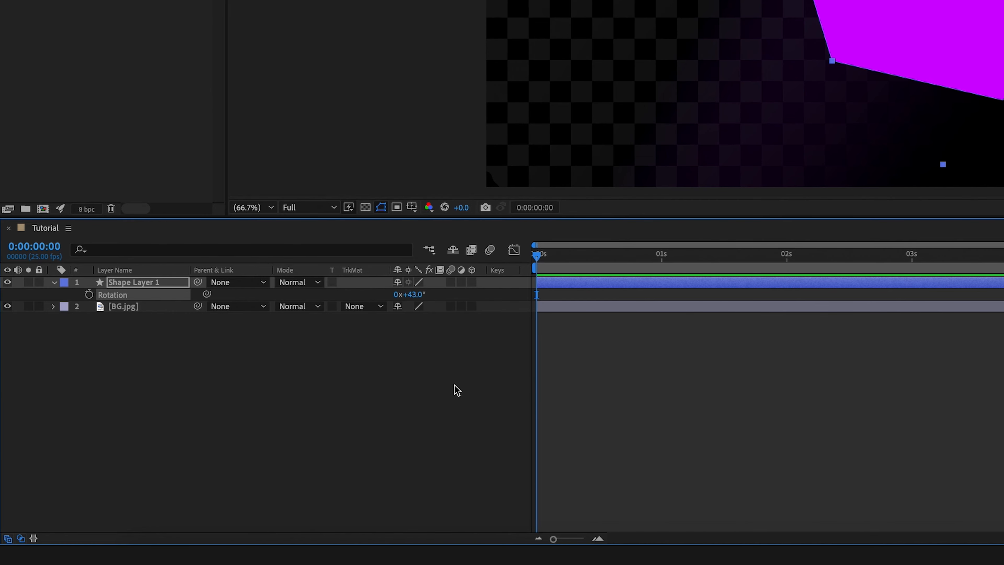
pyautogui.click(412, 295)
pyautogui.write('0')
pyautogui.click(465, 351)
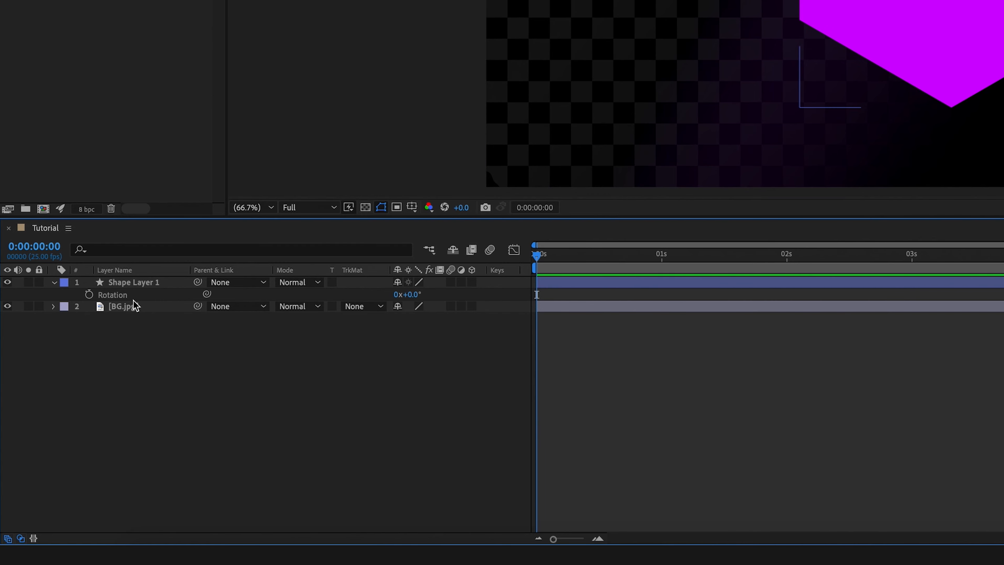
# - Add a loopOut() expression to the hexagon's Rotation
pyautogui.keyDown('alt'); pyautogui.click(89, 295); pyautogui.keyUp('alt')
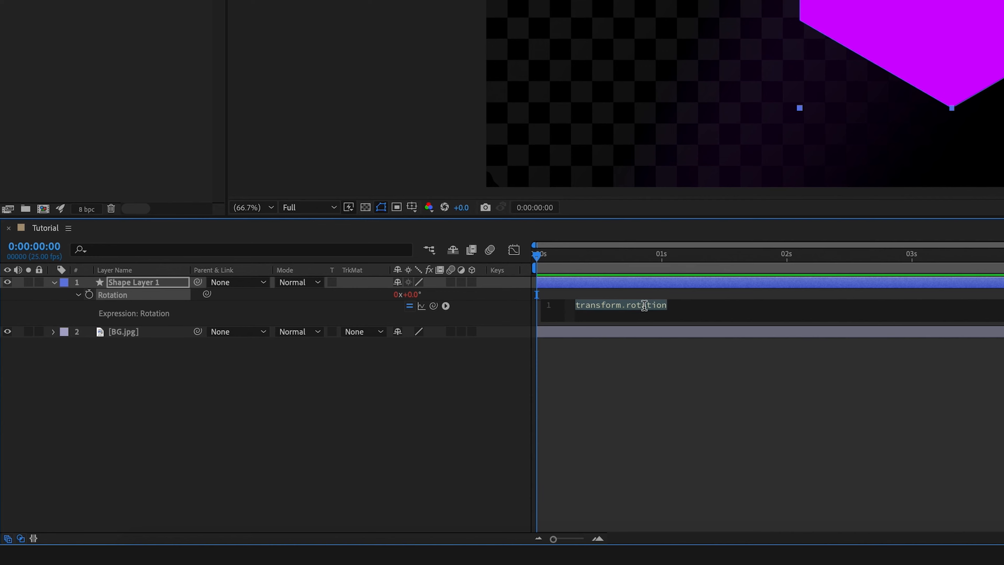
pyautogui.write('loop')
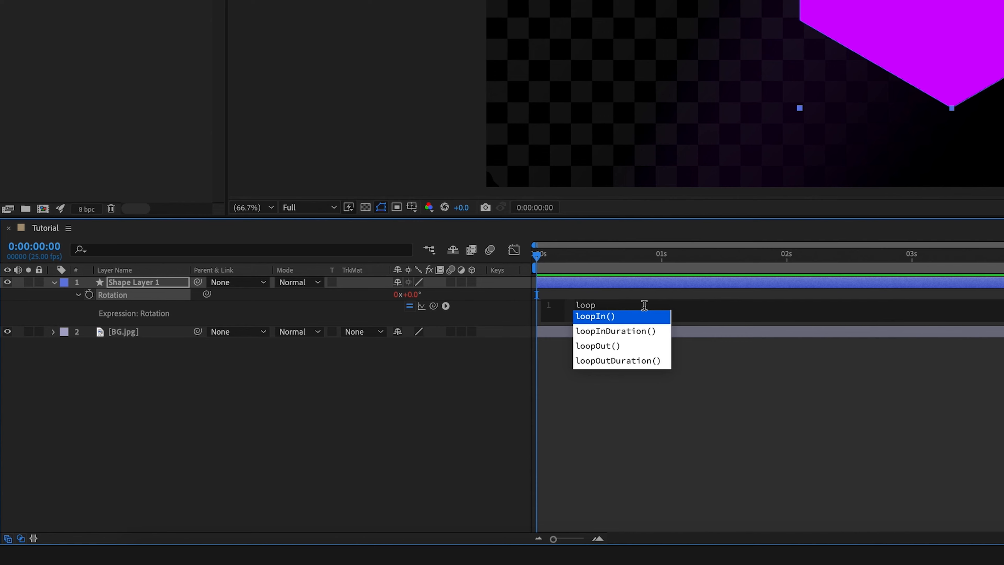
pyautogui.press('Down')
pyautogui.press('Down')
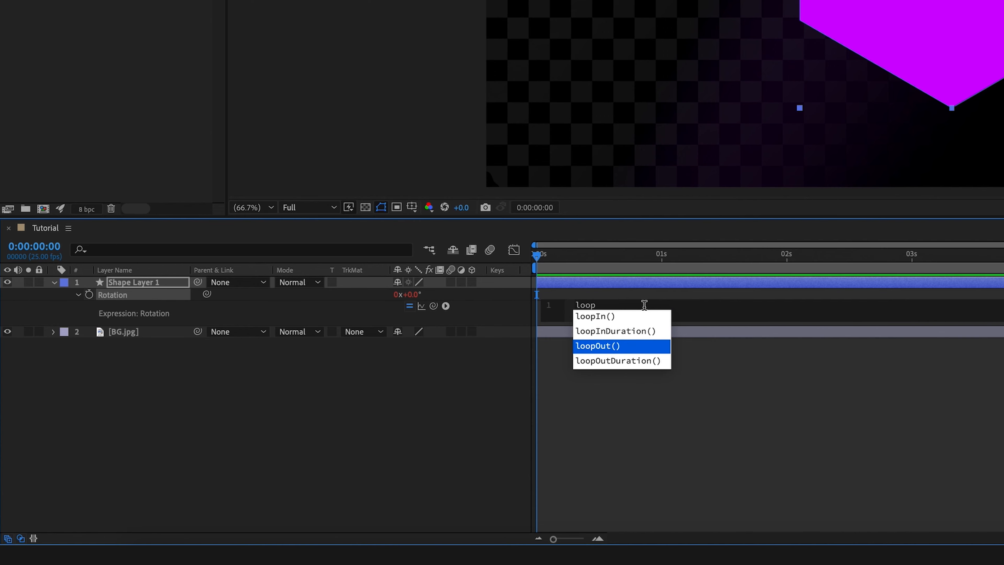
pyautogui.press('Return')
pyautogui.click(623, 415)
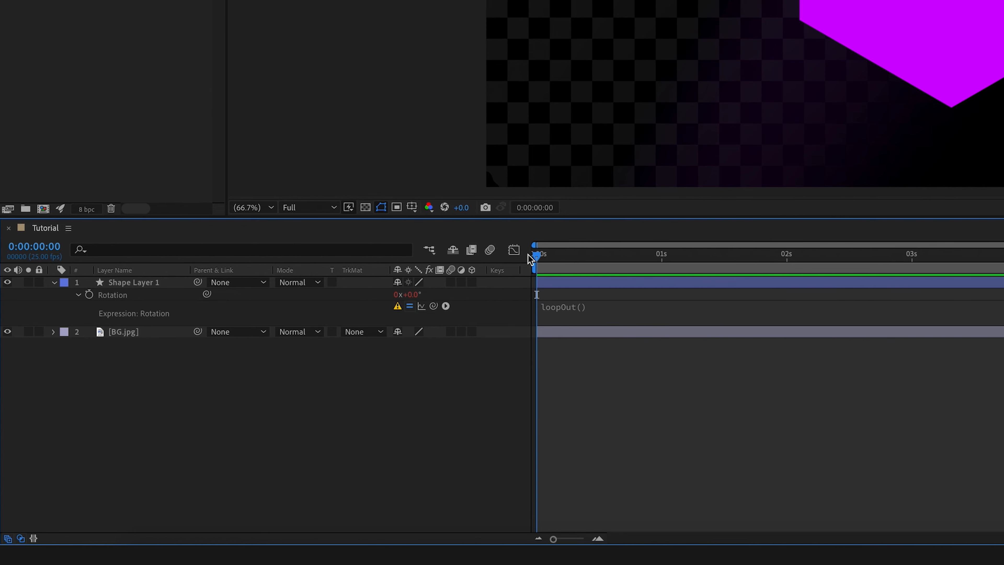
# - Keyframe Rotation at 0° at 0 s and -1 revolution at 1 s
pyautogui.click(89, 295)
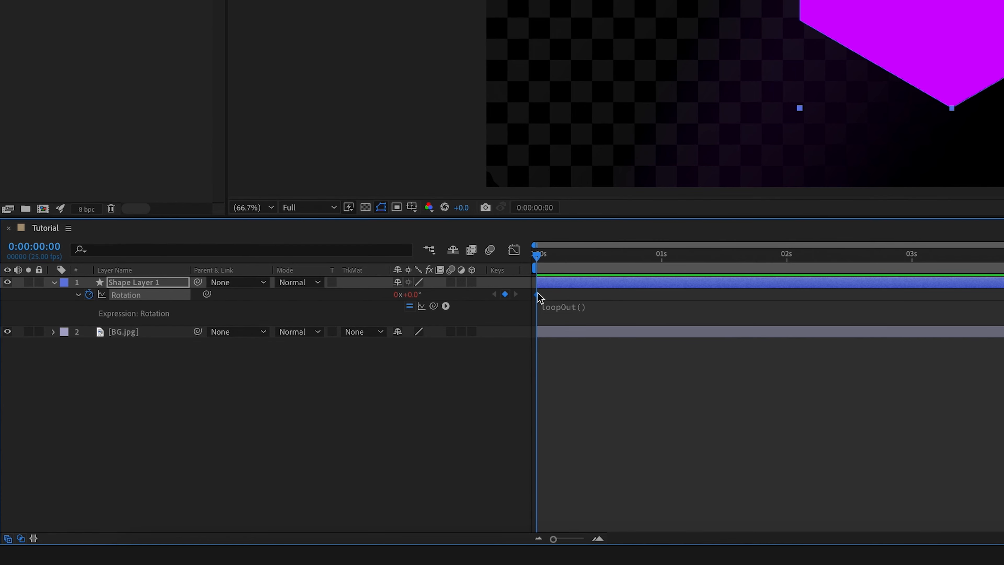
pyautogui.press('F2')
pyautogui.click(545, 256)
pyautogui.moveTo(545, 255); pyautogui.dragTo(662, 256)
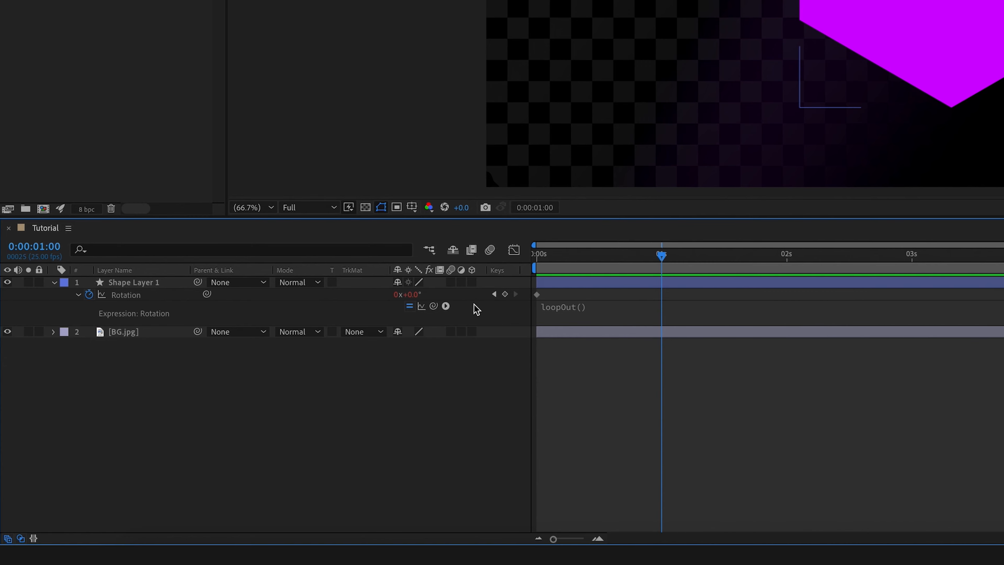
pyautogui.click(417, 293)
pyautogui.click(396, 294)
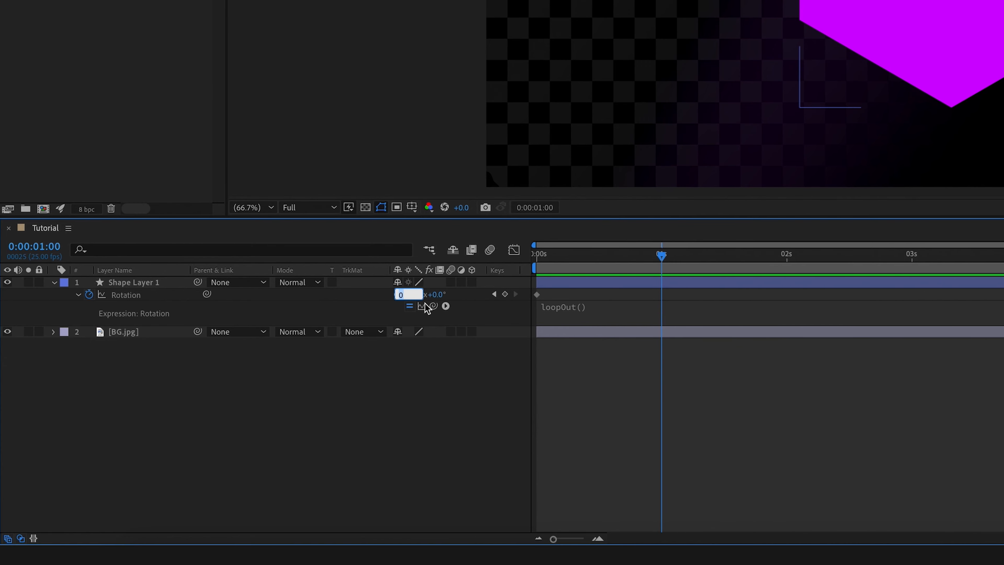
pyautogui.write('-1')
pyautogui.click(433, 382)
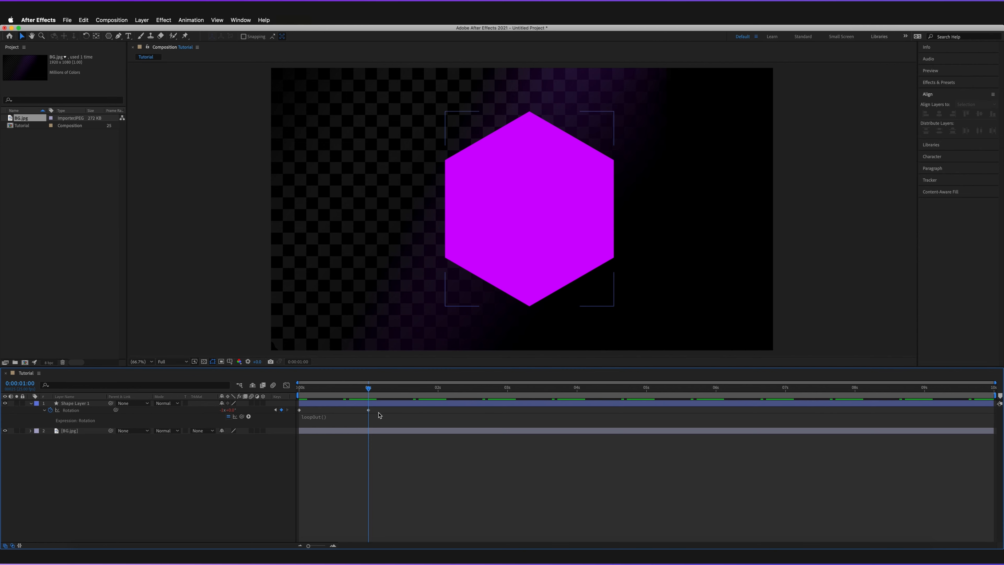
pyautogui.moveTo(370, 413)
pyautogui.moveTo(368, 388); pyautogui.dragTo(291, 392)
pyautogui.press('space')
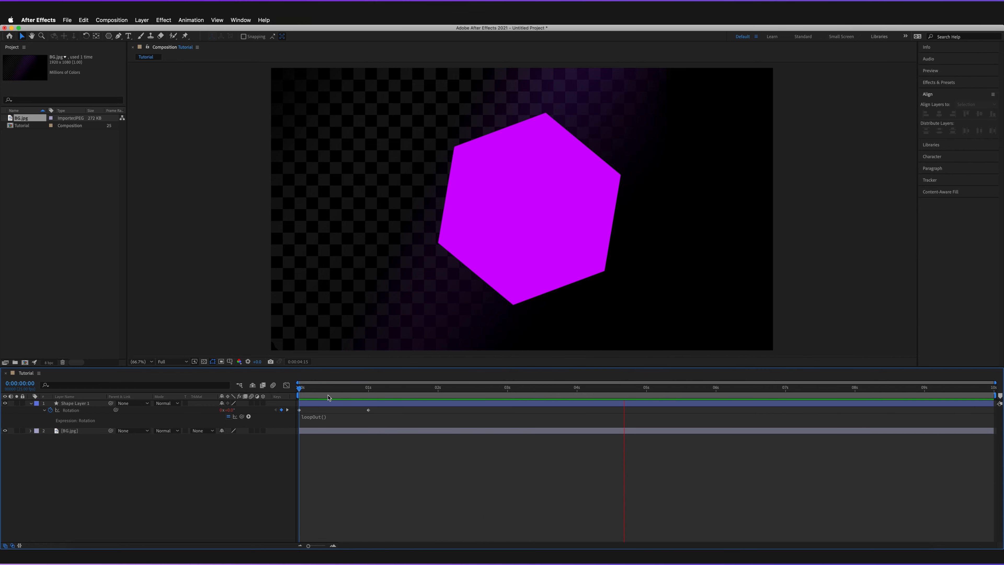
pyautogui.press('space')
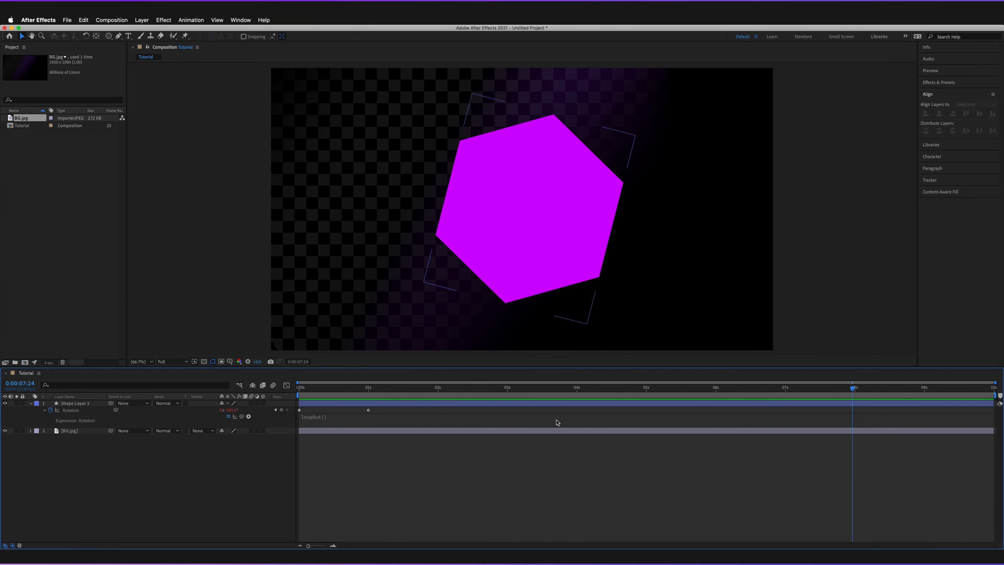
pyautogui.press('space')
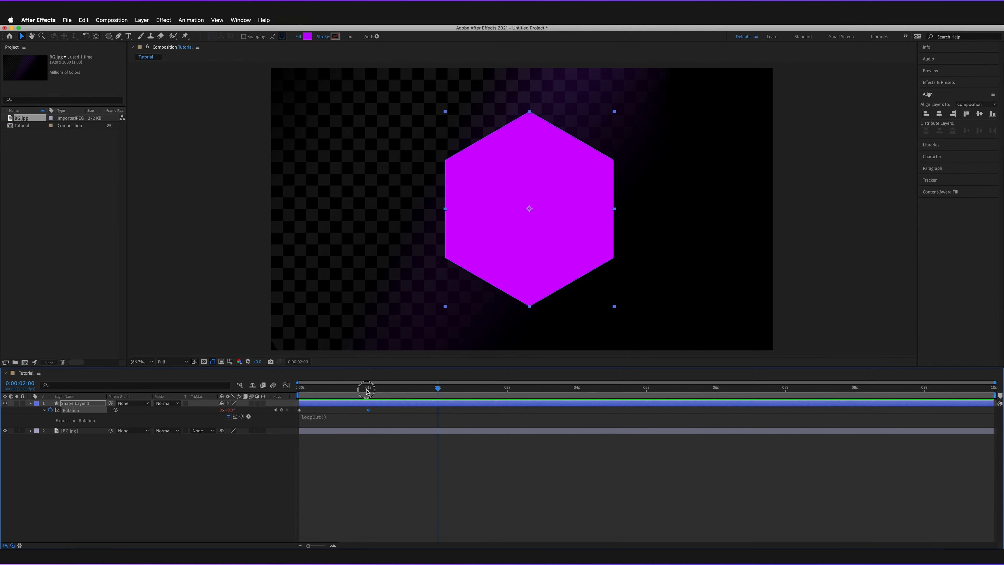
pyautogui.click(367, 391)
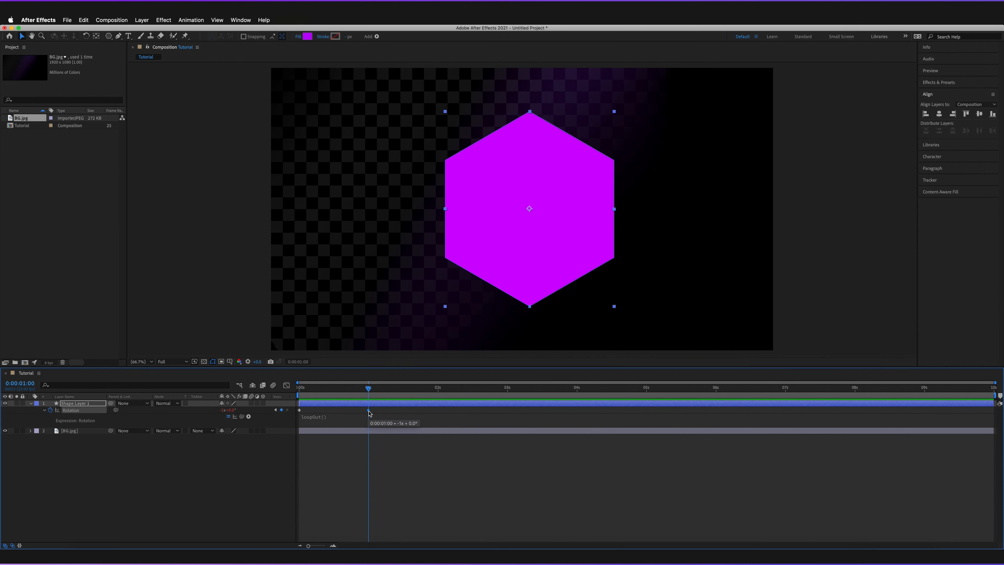
# - Change the 1 s Rotation keyframe to 0 revolutions and -60°
pyautogui.click(224, 409)
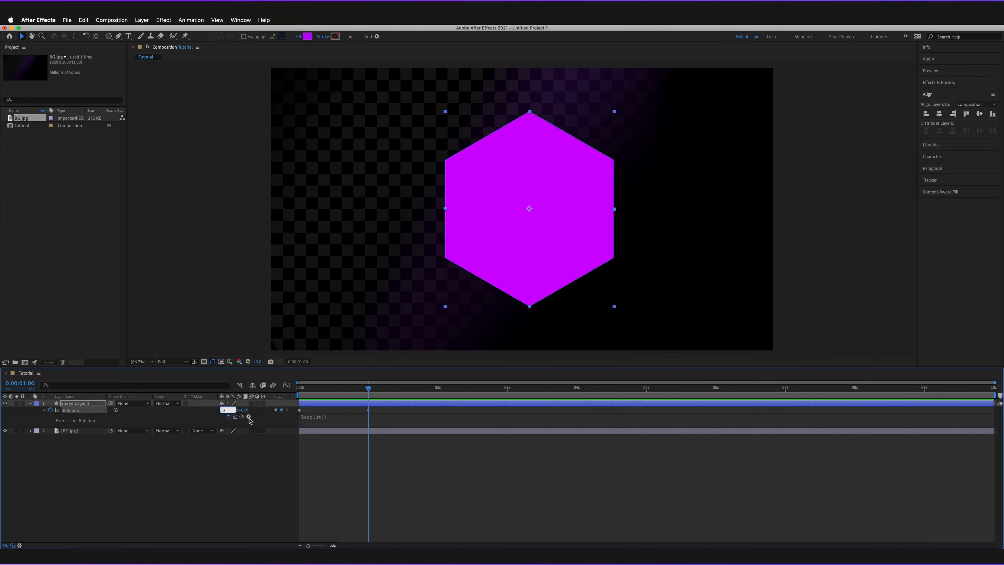
pyautogui.write('0')
pyautogui.press('Tab')
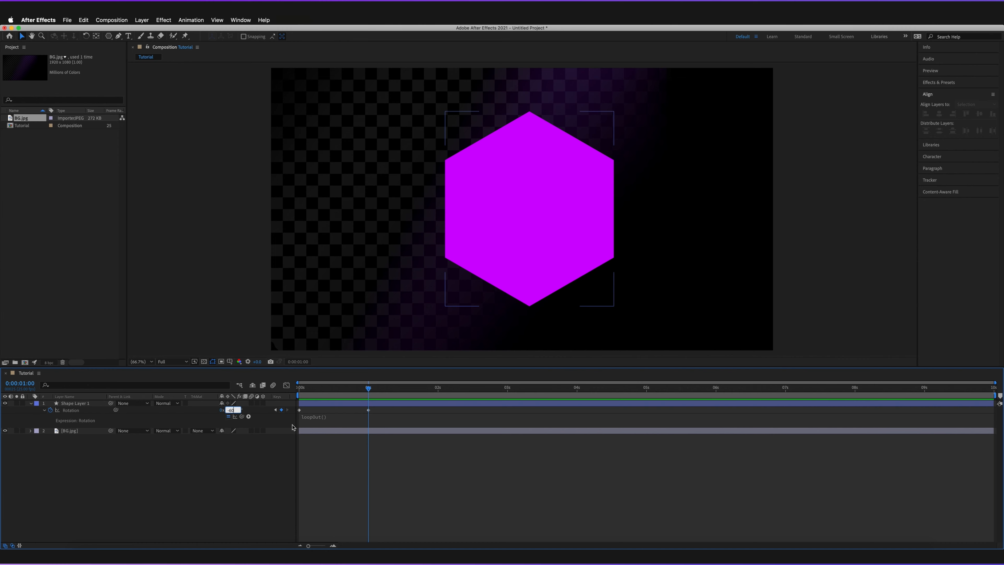
pyautogui.write('-60')
pyautogui.press('Return')
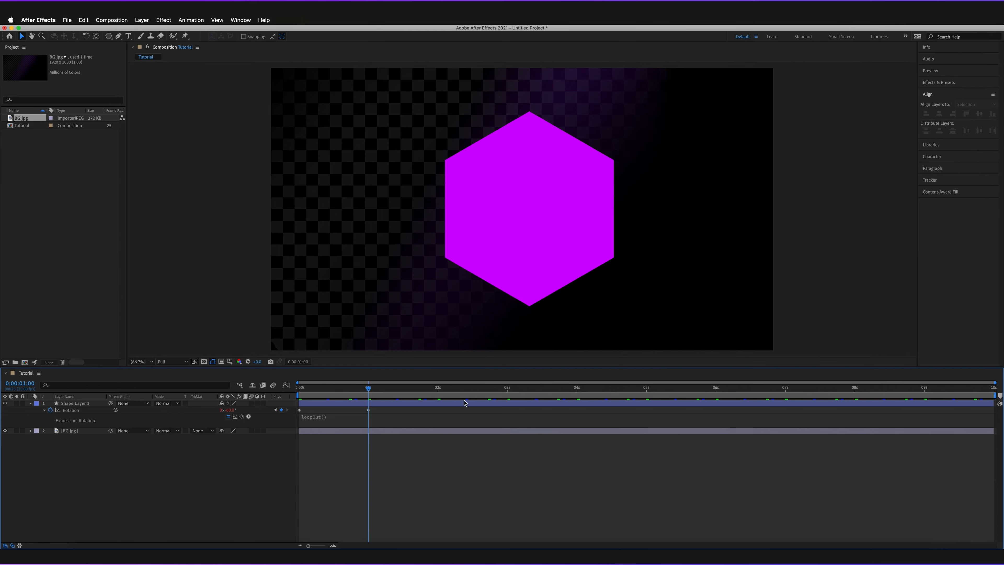
# - Add a 0° Rotation keyframe at 2 s
pyautogui.click(438, 393)
pyautogui.click(231, 410)
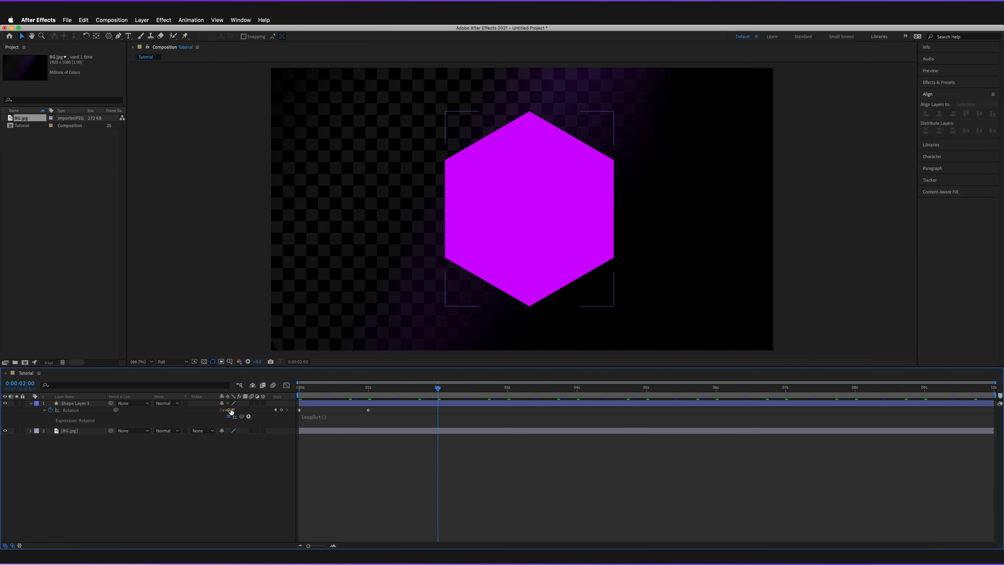
pyautogui.write('0')
pyautogui.press('Return')
# - Preview the looping rotation from the start, then stop playback
pyautogui.moveTo(436, 389); pyautogui.dragTo(284, 391)
pyautogui.press('space')
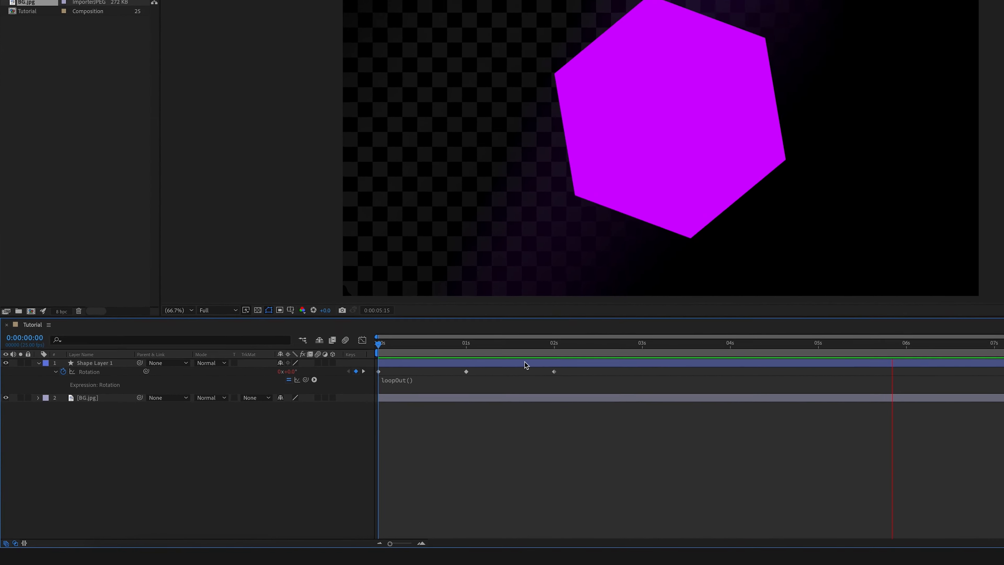
pyautogui.press('space')
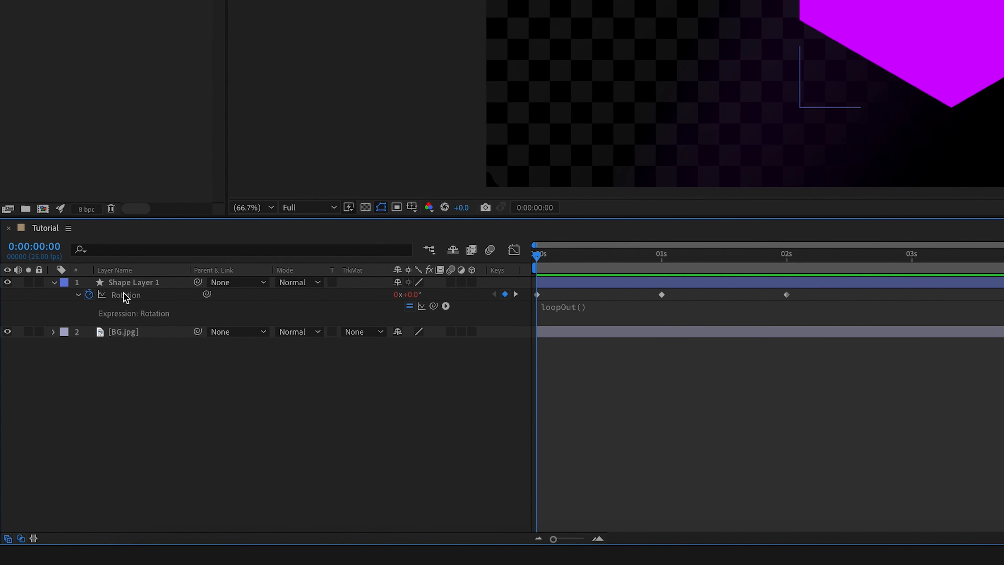
# - Delete the Rotation keyframes and replace the loopOut() expression with time
pyautogui.click(89, 296)
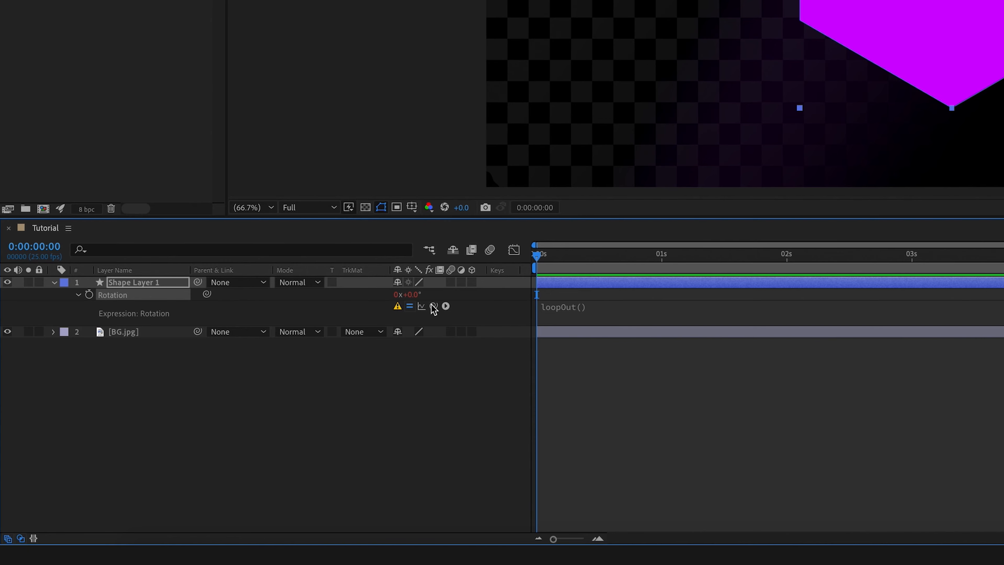
pyautogui.click(219, 296)
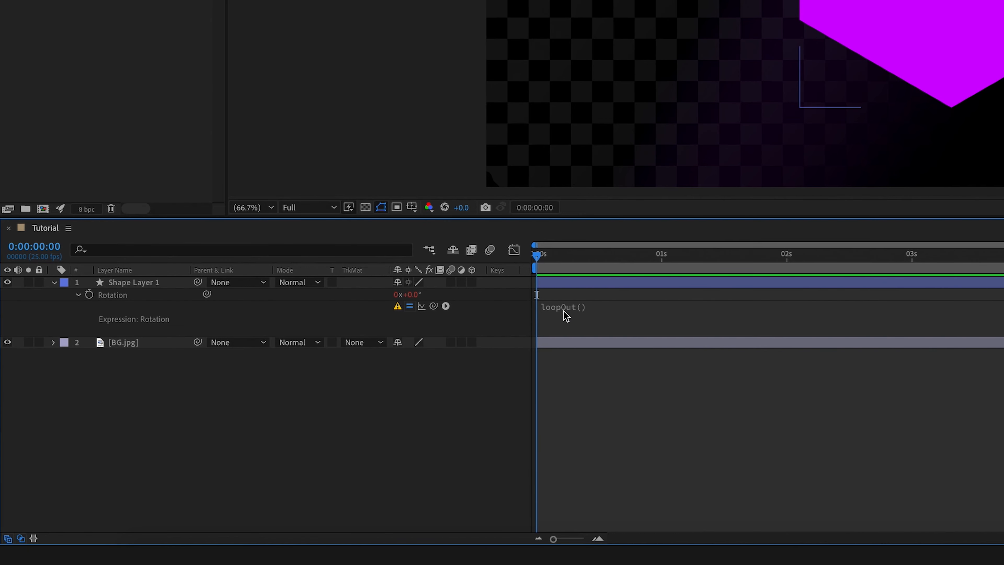
pyautogui.click(584, 310)
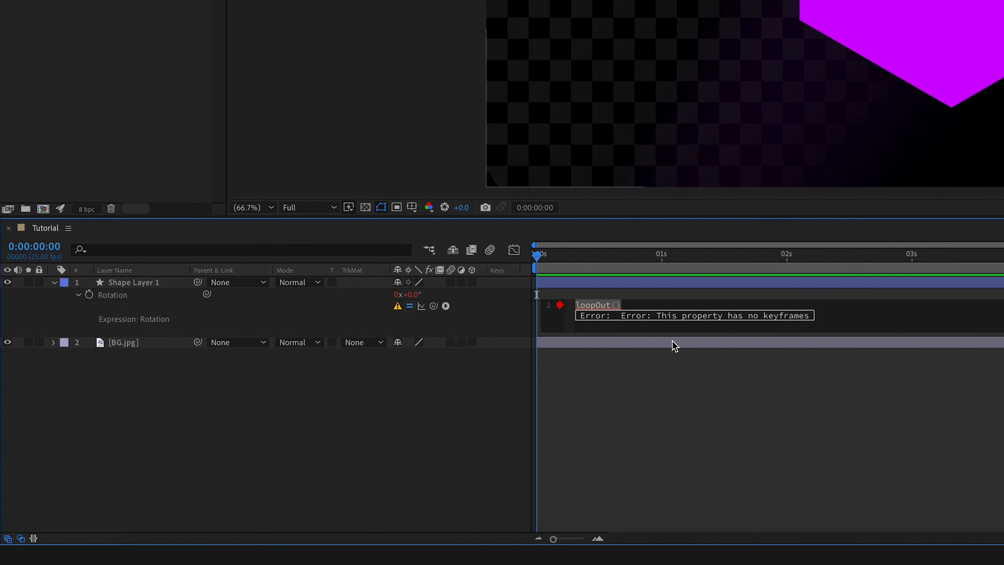
pyautogui.write('ti')
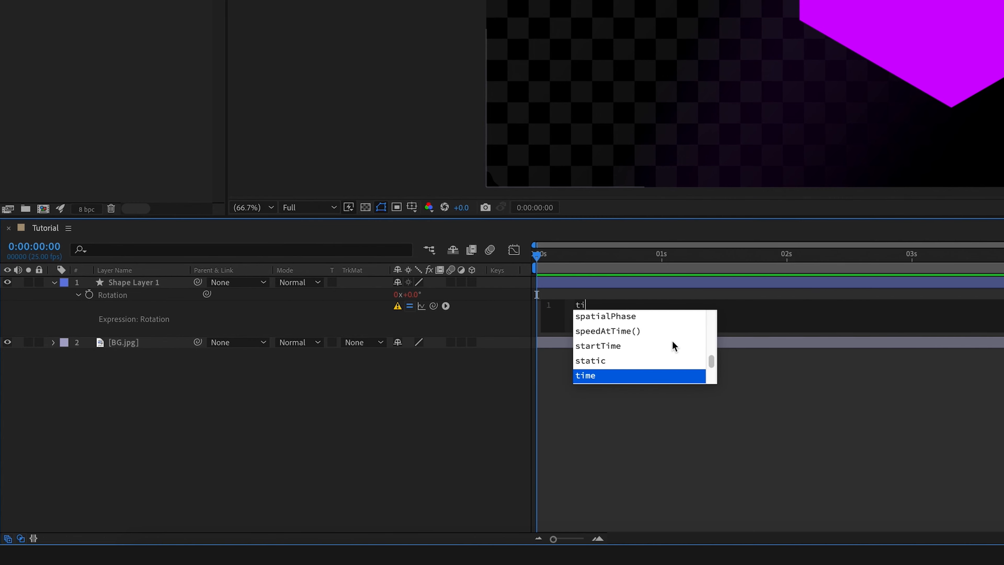
pyautogui.write('me')
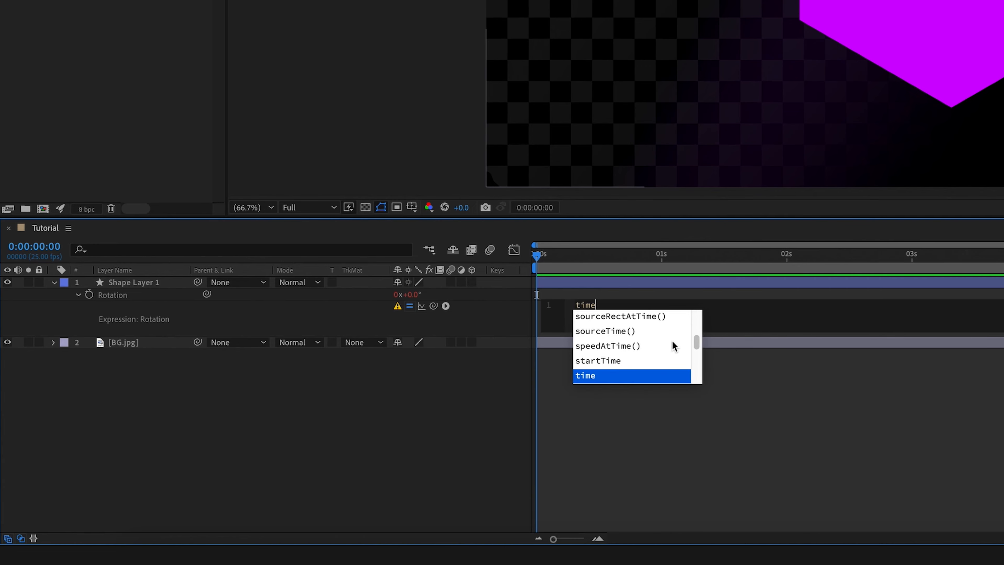
pyautogui.click(749, 412)
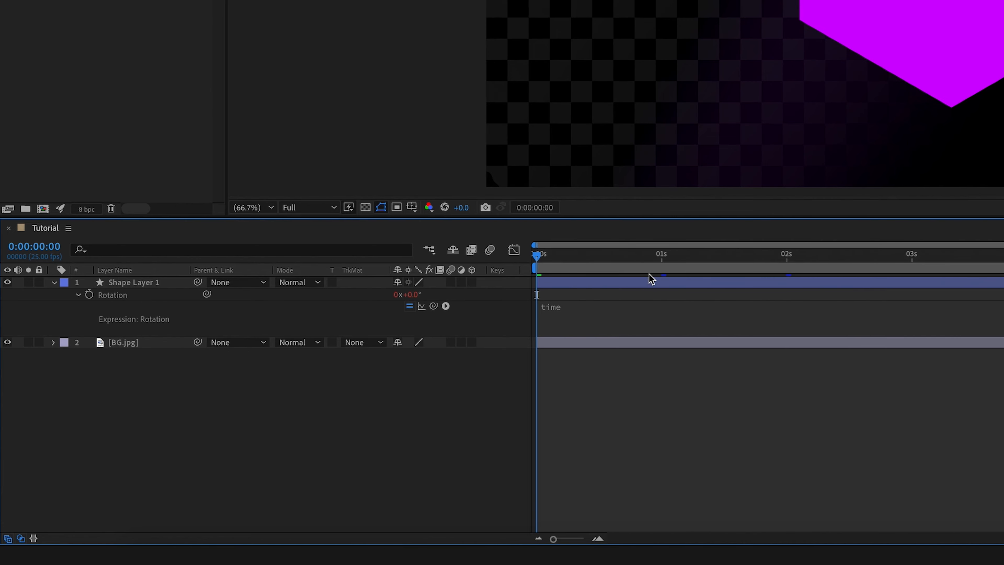
# - Check the rotation at 1 s and 2 s, then change the Rotation expression to time*30
pyautogui.moveTo(540, 260); pyautogui.dragTo(664, 257)
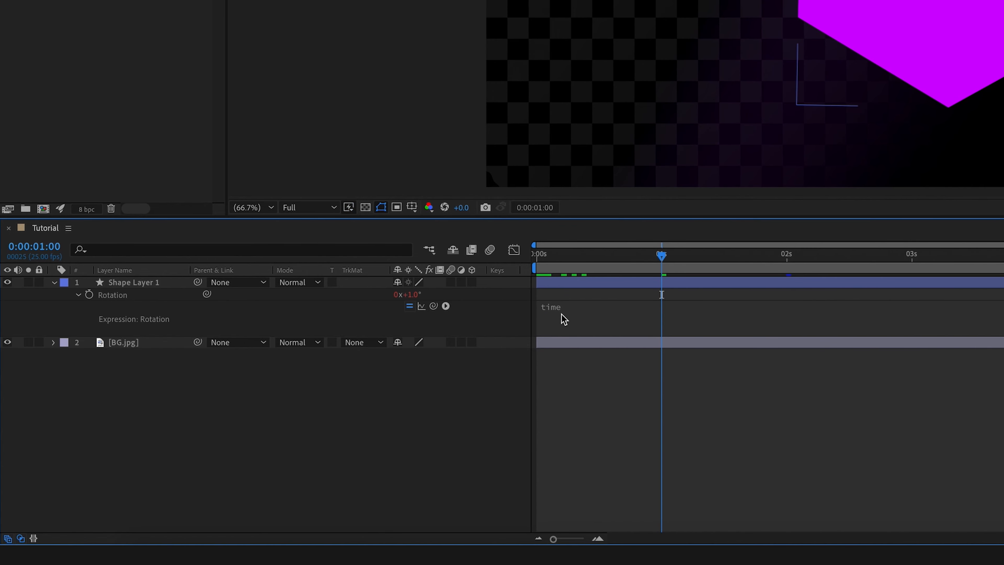
pyautogui.click(788, 263)
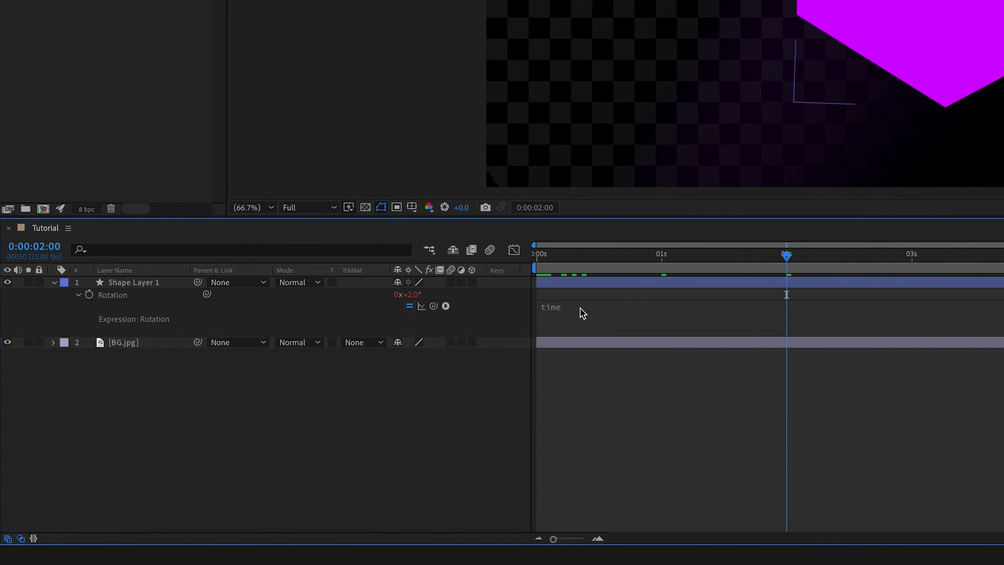
pyautogui.click(574, 314)
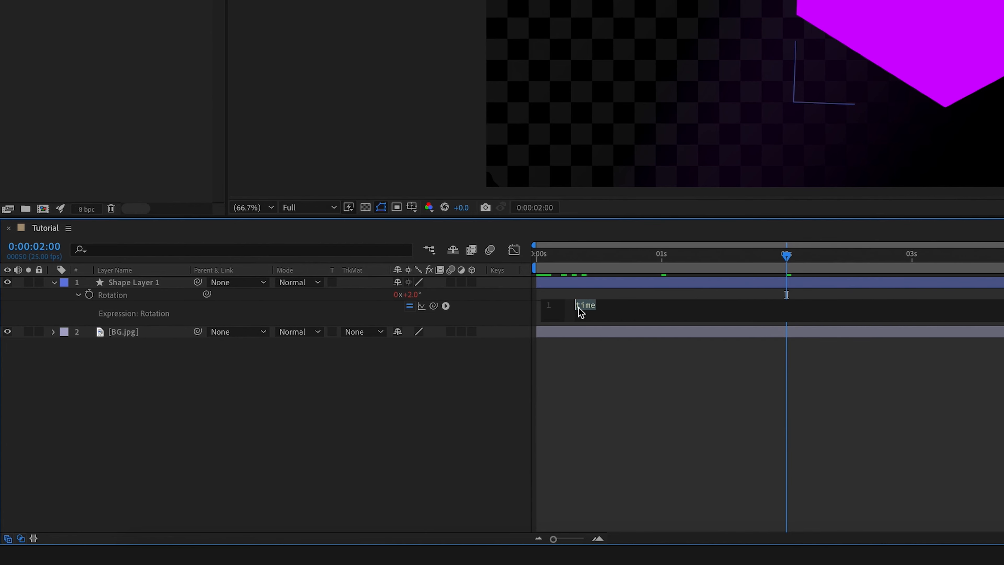
pyautogui.click(612, 305)
pyautogui.click(610, 390)
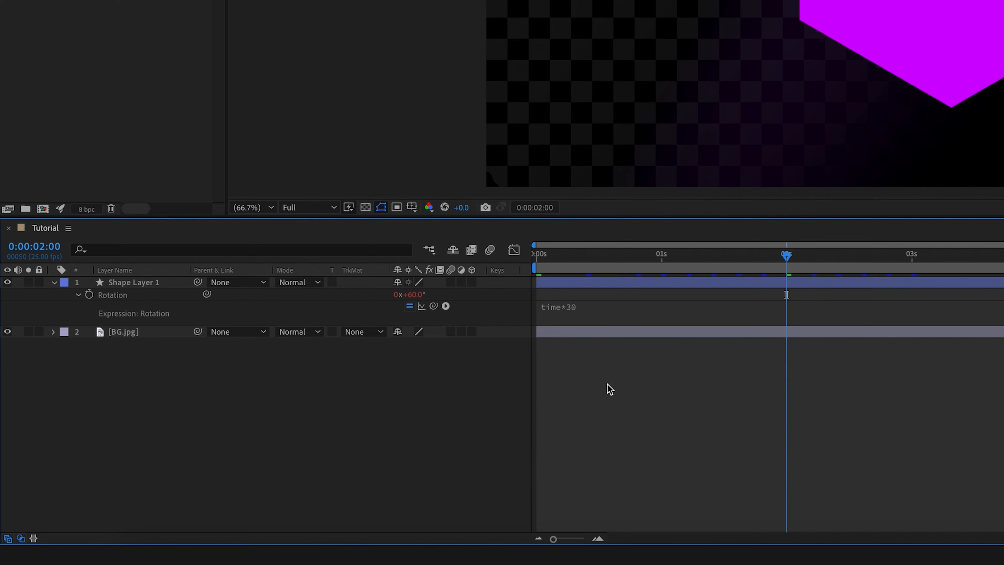
pyautogui.press('Home')
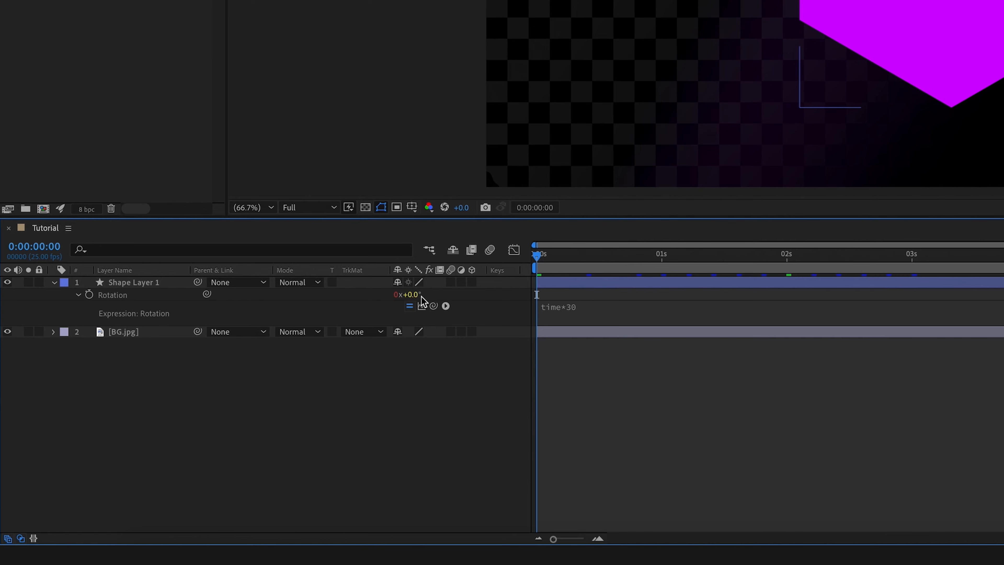
# - Scrub through the first two seconds to inspect the time*30 Rotation values
pyautogui.moveTo(558, 253); pyautogui.dragTo(661, 259)
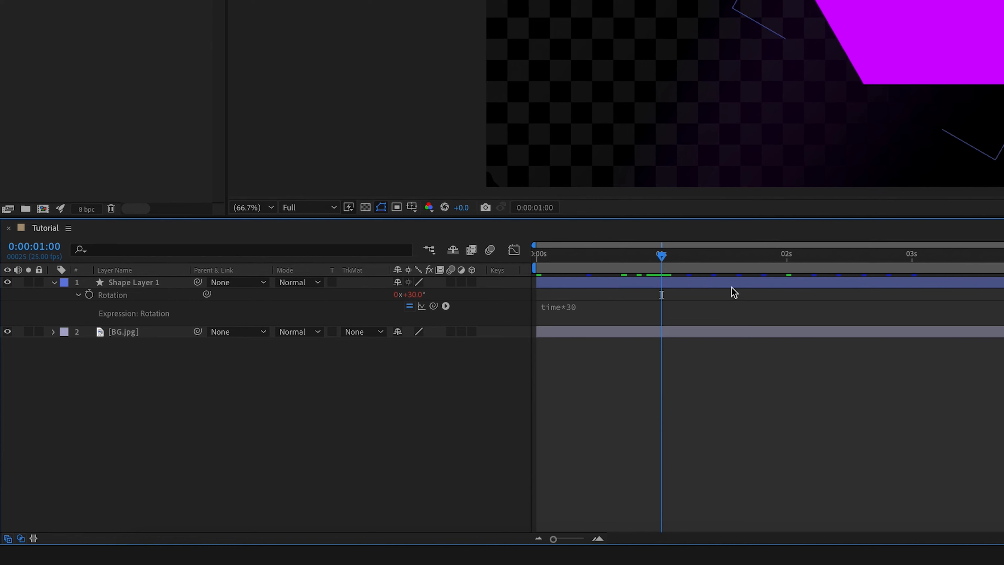
pyautogui.click(787, 261)
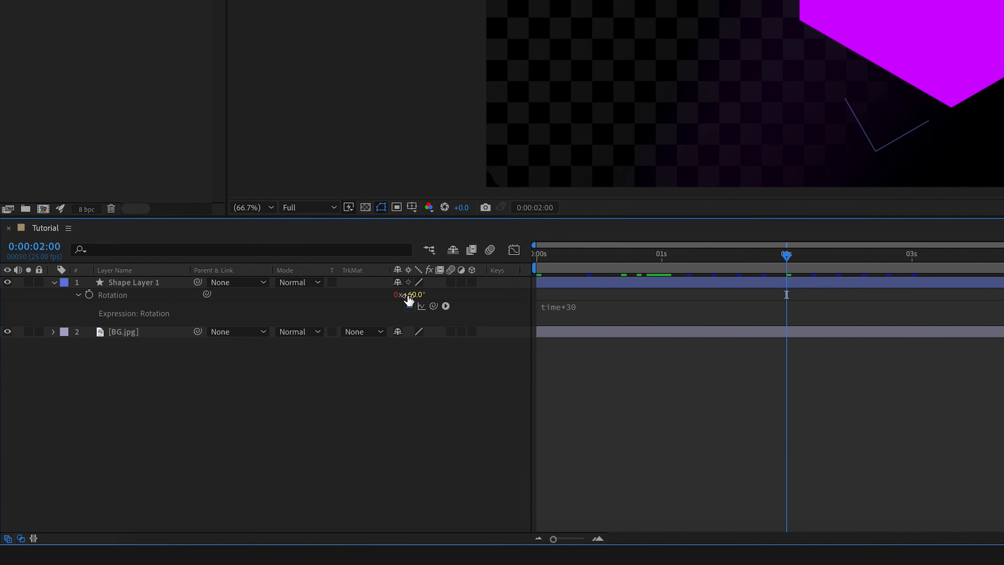
pyautogui.moveTo(637, 255); pyautogui.dragTo(480, 255)
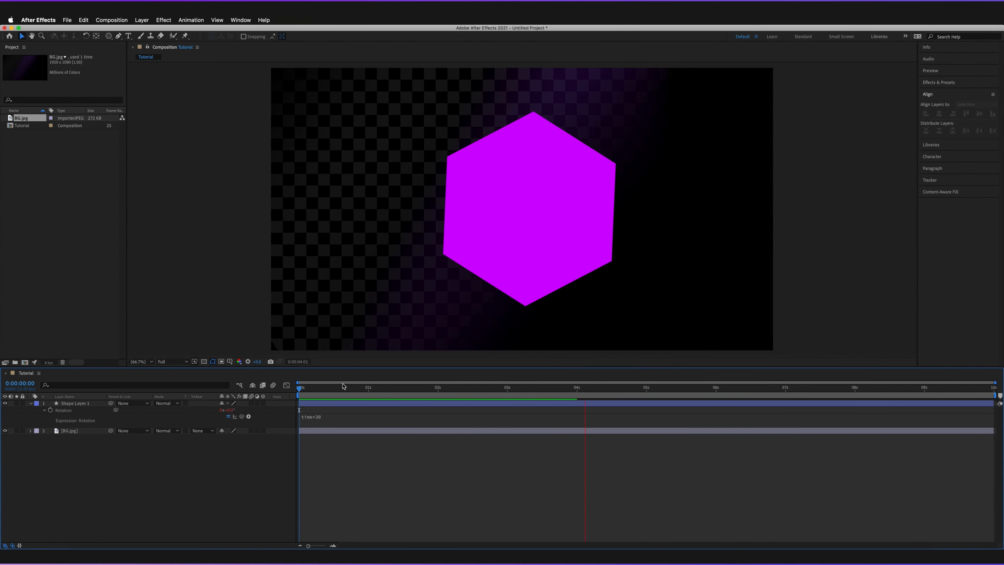
# - Preview the spin, then change the Rotation expression multiplier from 30 to 100
pyautogui.press('space')
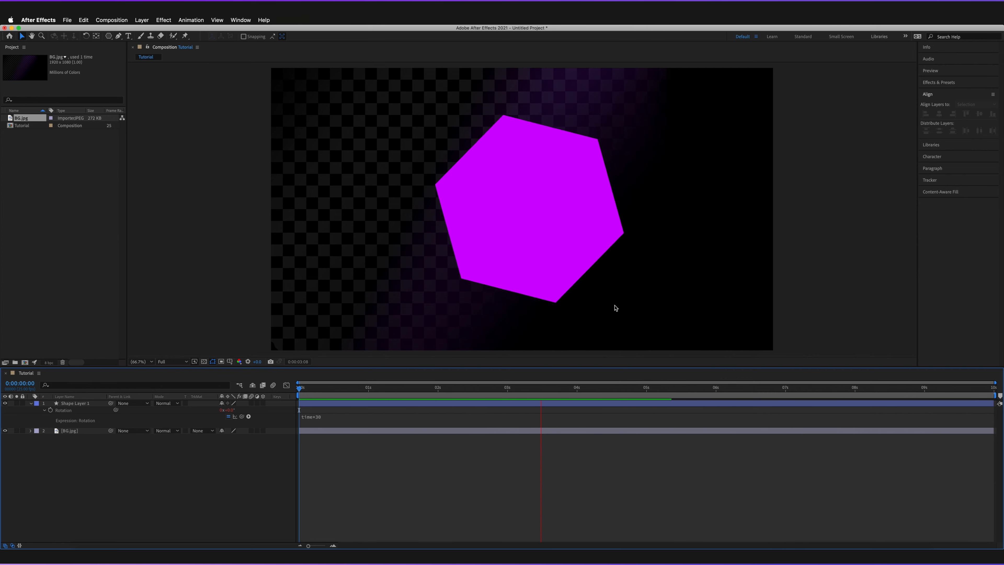
pyautogui.click(368, 388)
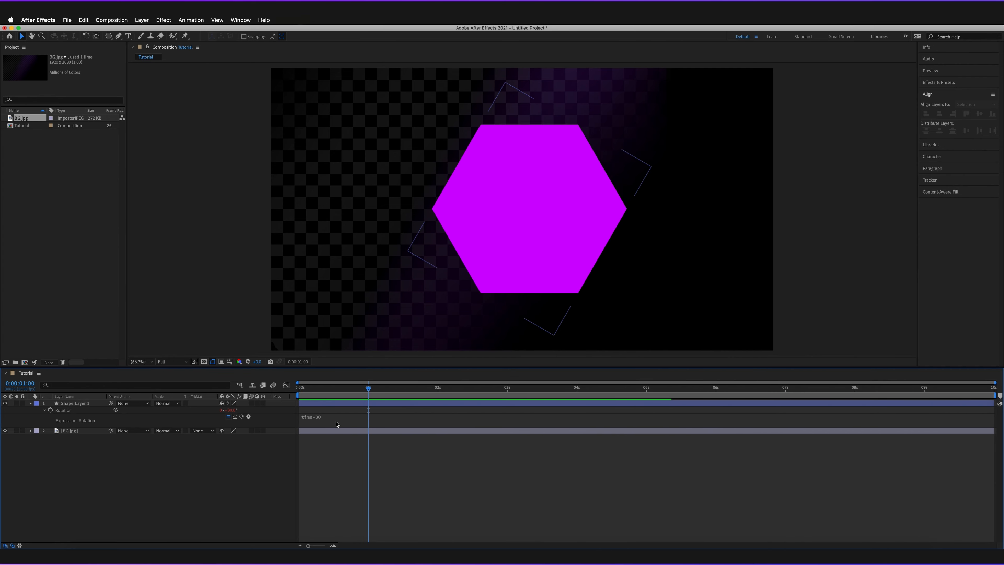
pyautogui.click(328, 417)
pyautogui.doubleClick(337, 416)
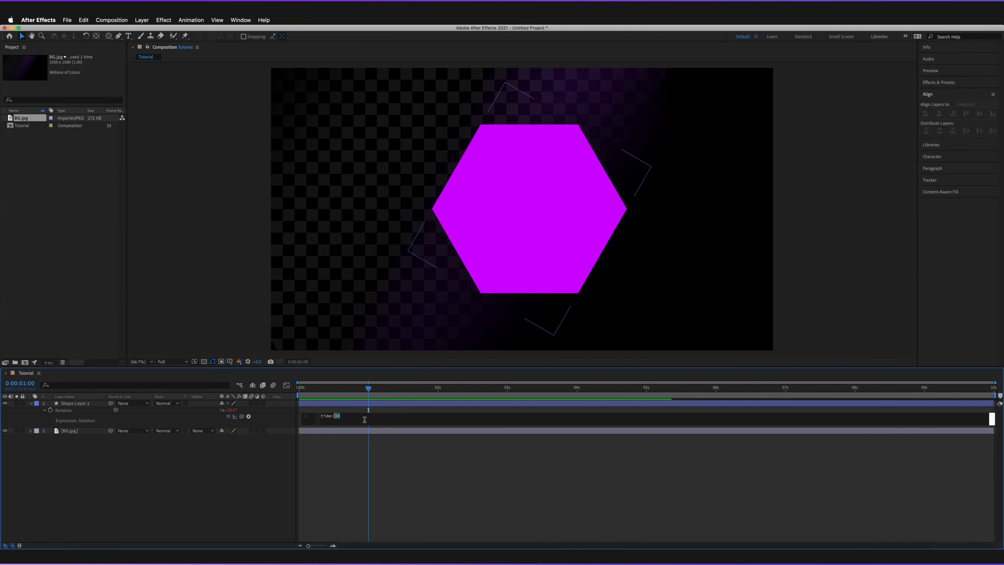
pyautogui.write('100')
pyautogui.click(393, 437)
# - Preview the faster time*100 rotation and check its values at 1 s and 4 s
pyautogui.press('space')
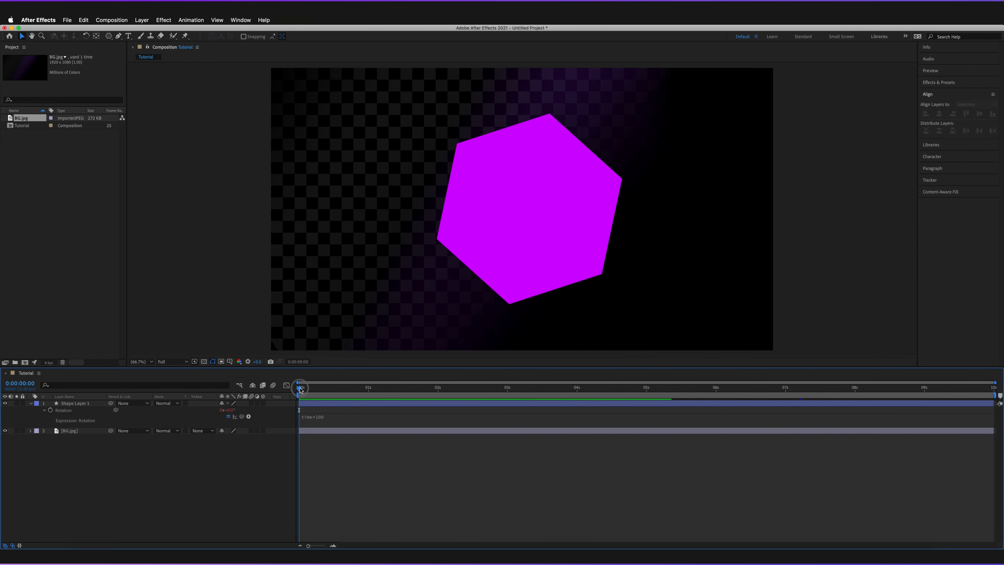
pyautogui.press('space')
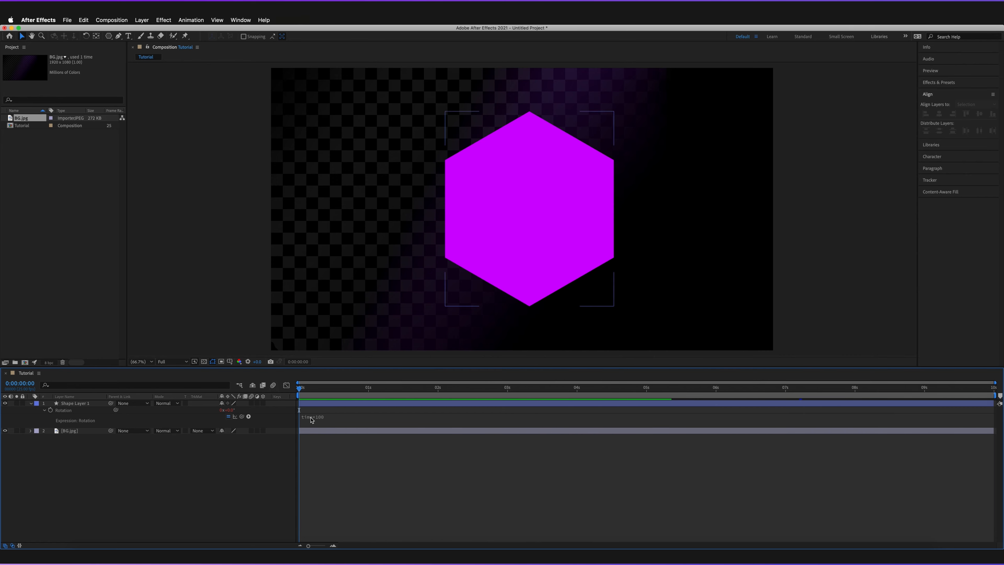
pyautogui.click(368, 388)
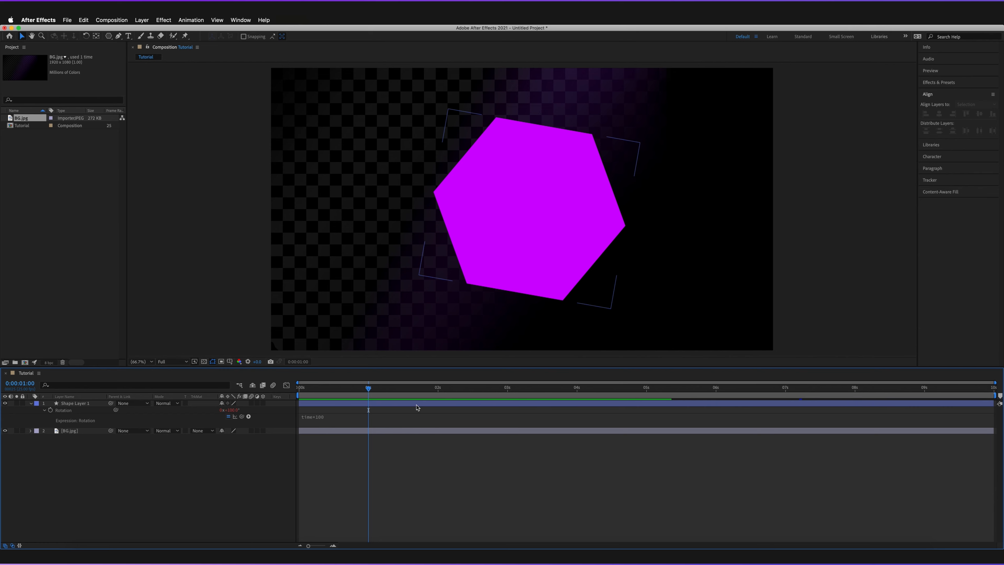
pyautogui.click(577, 393)
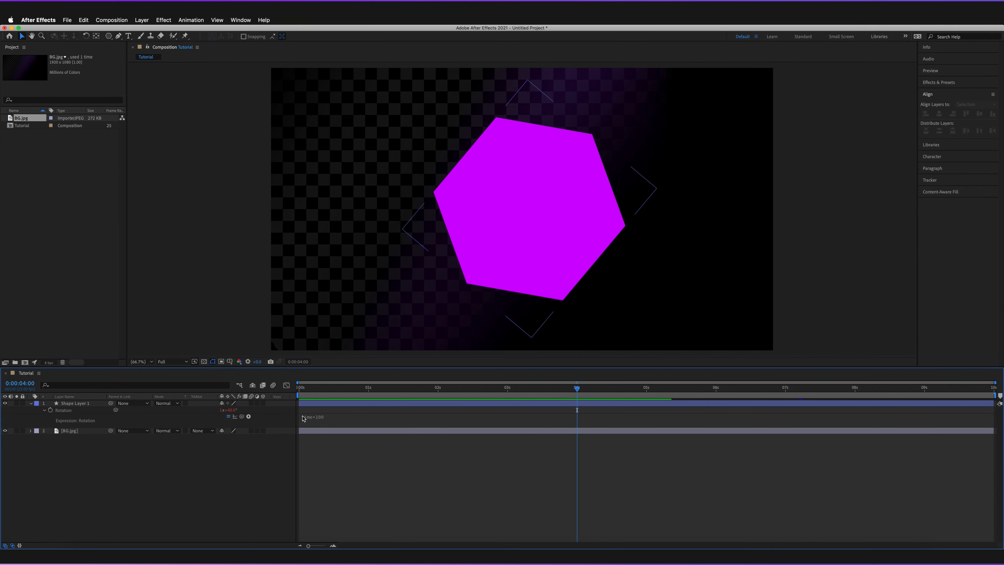